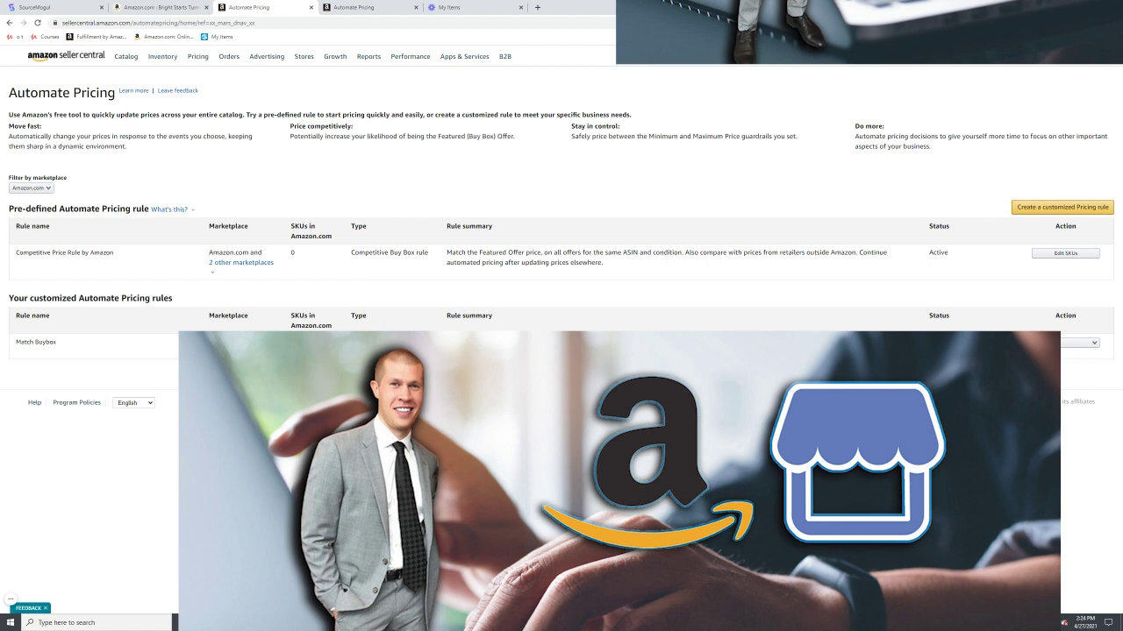
- Check the minimum price recorded for the Bright Starts item in the Excel sheet and return to the Automate Pricing page
key(alt+Tab)
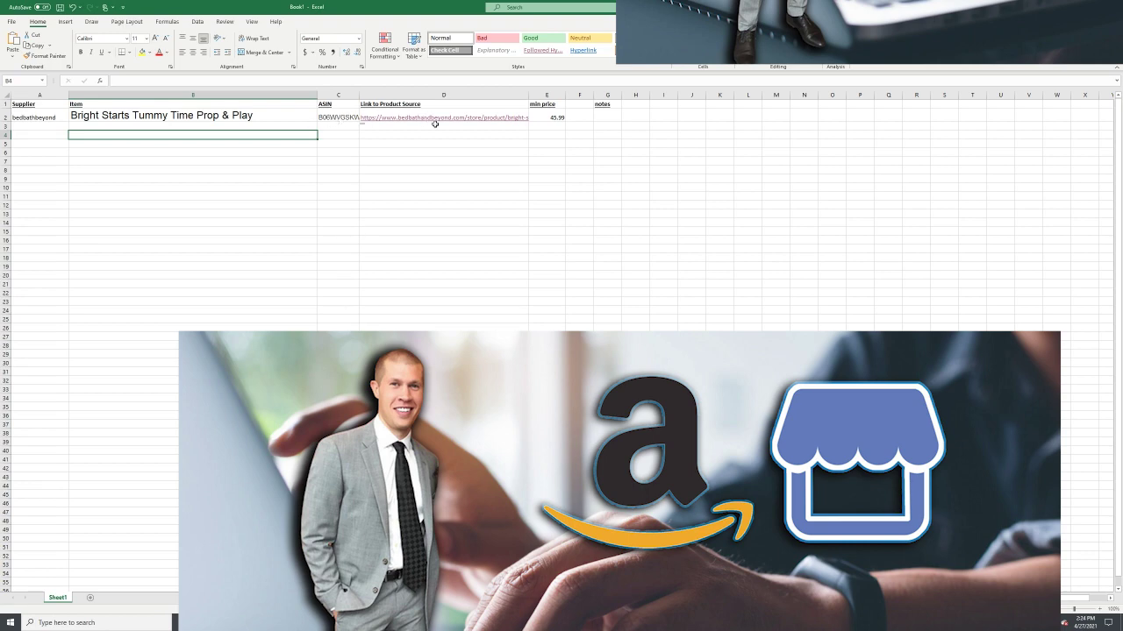
click(548, 114)
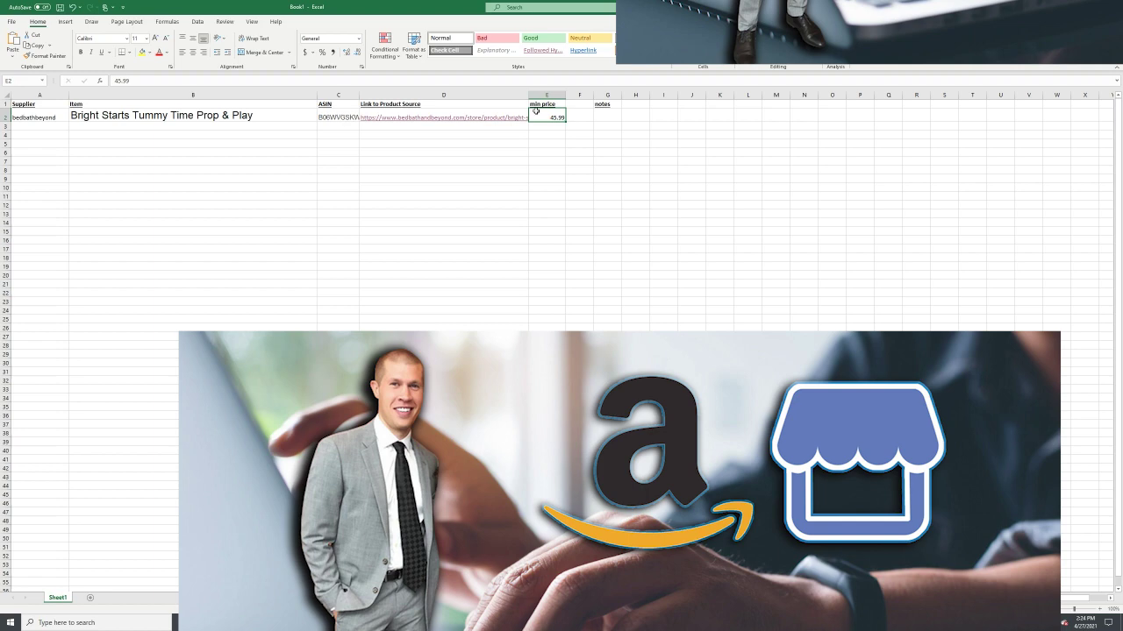
key(alt+Tab)
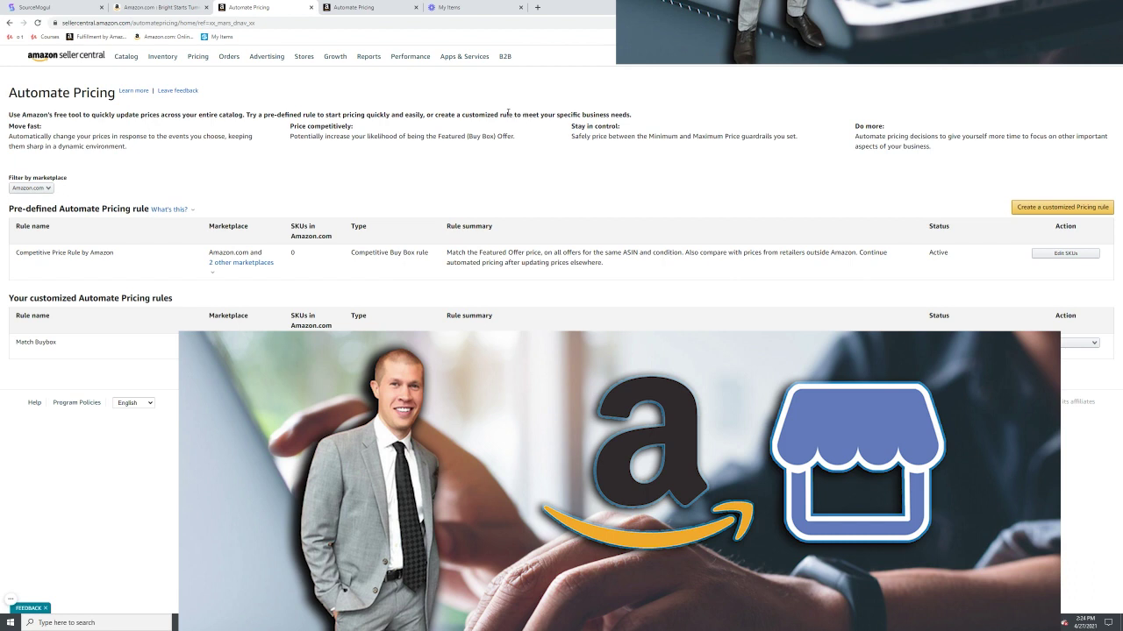
- Start a new Competitive Buy Box pricing rule named "test" and select Amazon.com as its marketplace
mouse_move(199, 59)
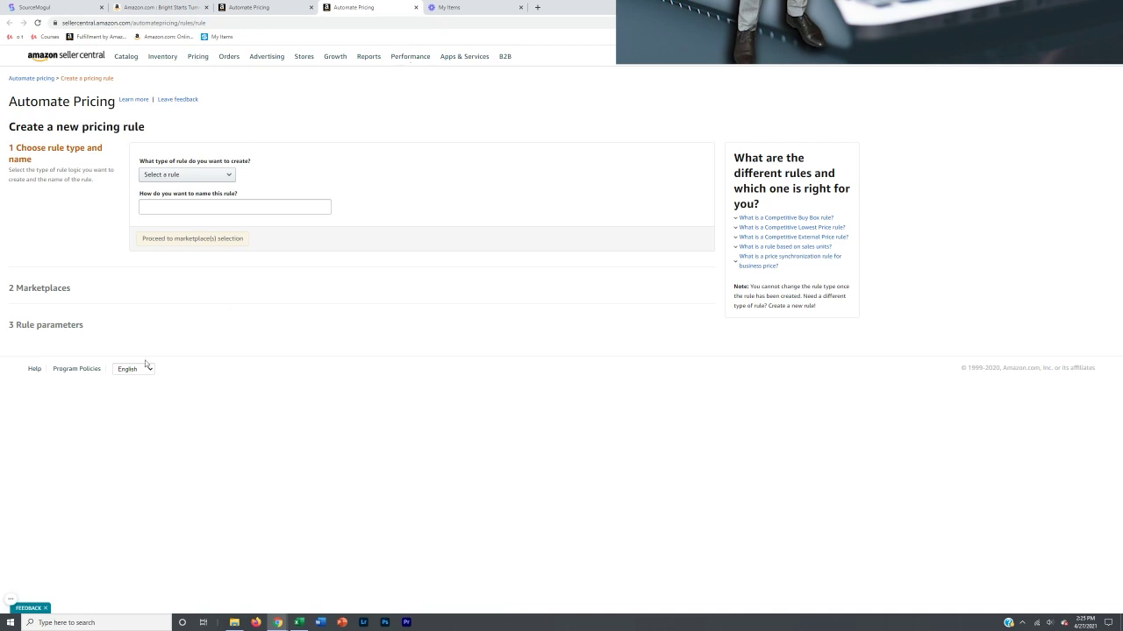
mouse_move(321, 74)
click(210, 174)
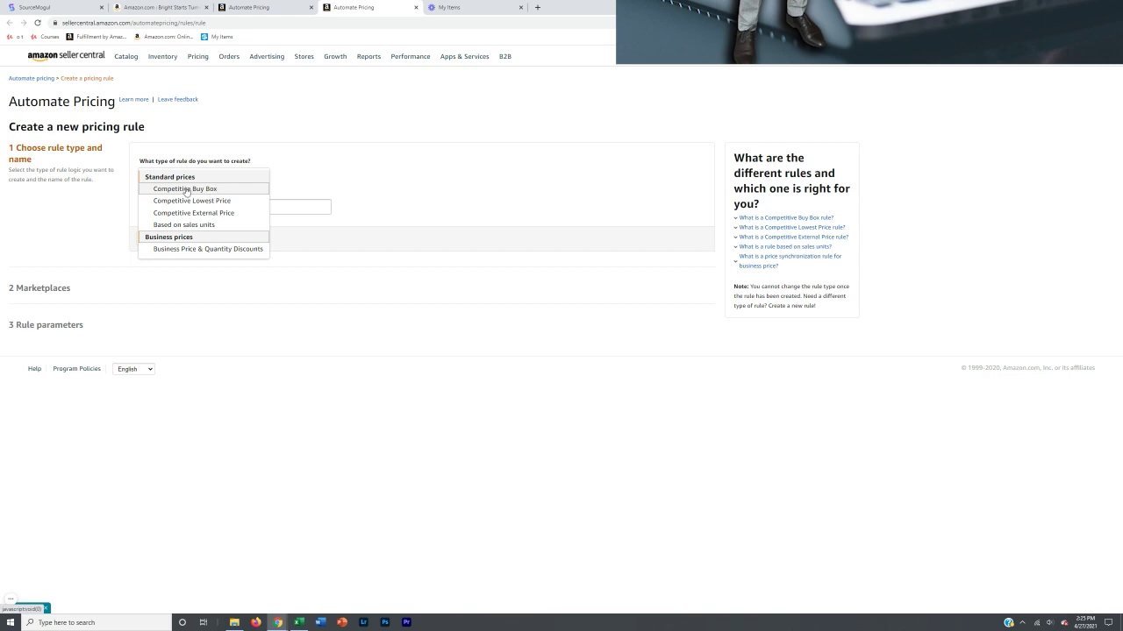
click(199, 191)
click(194, 206)
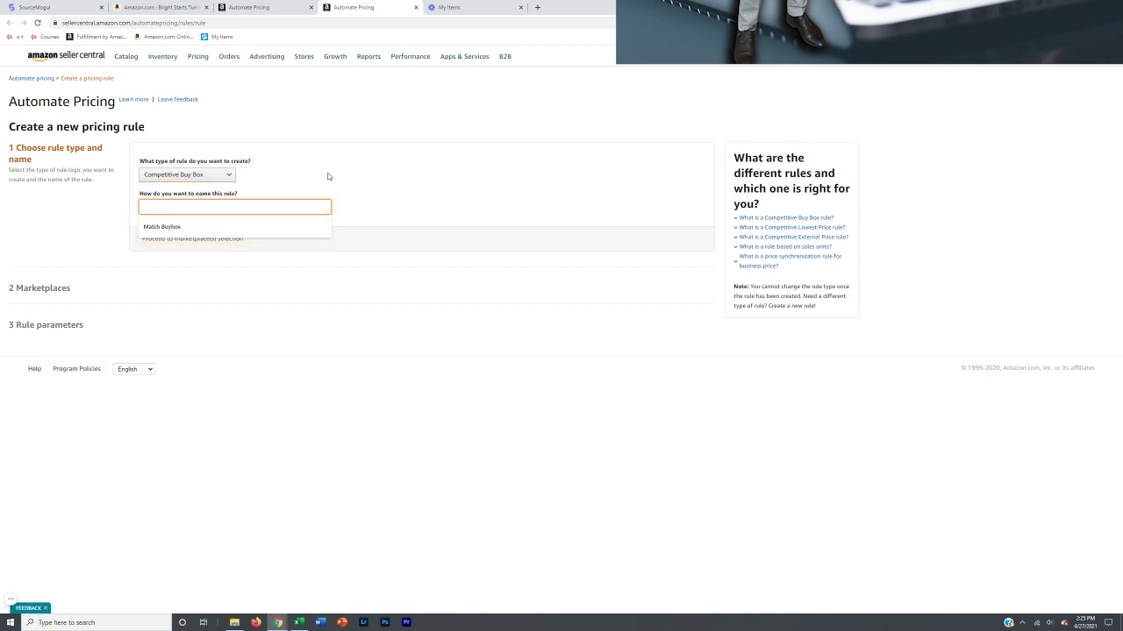
text(test)
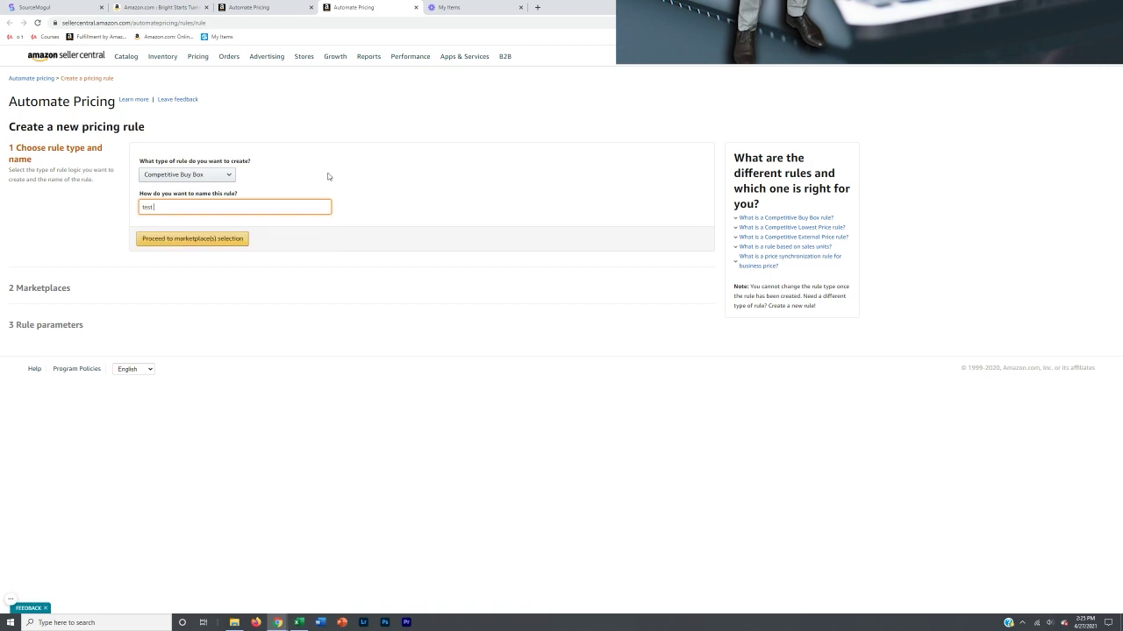
click(202, 238)
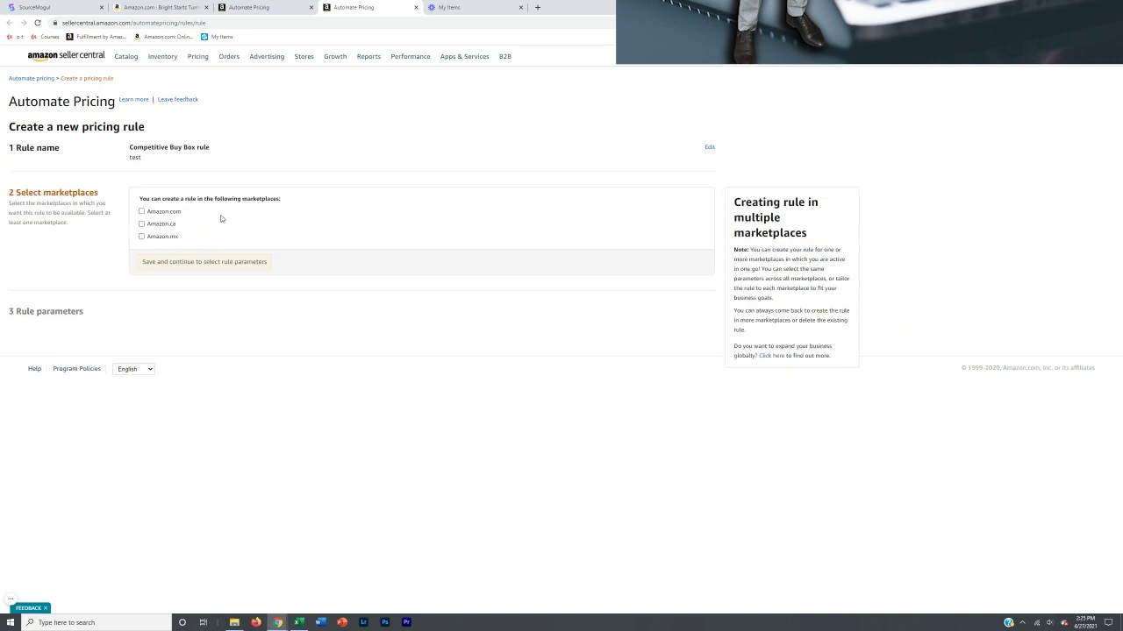
click(141, 212)
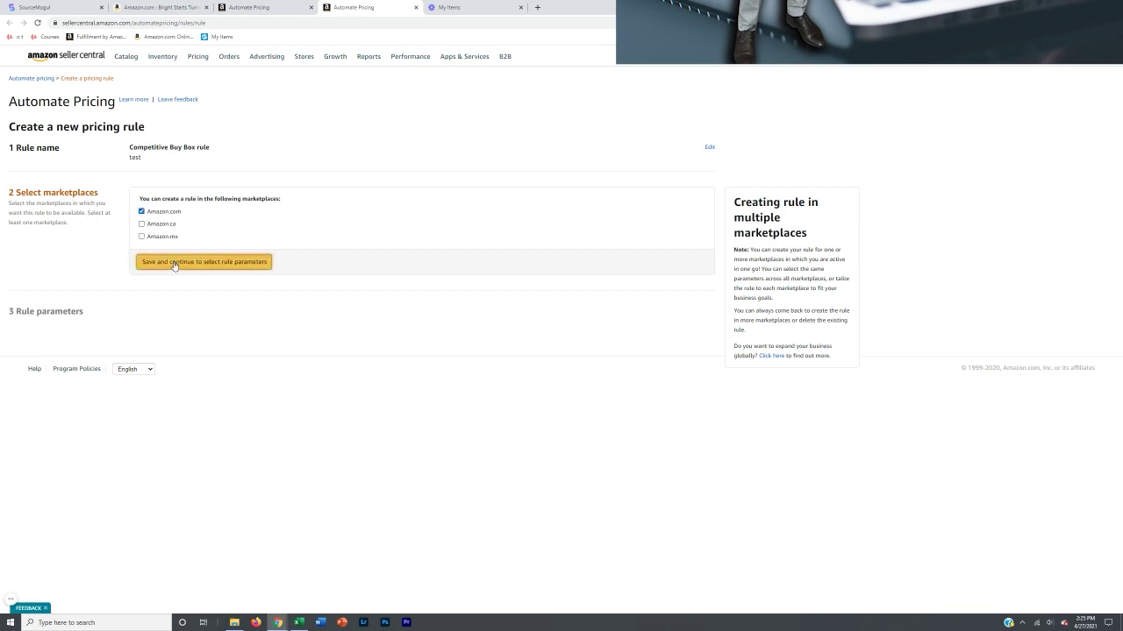
click(174, 263)
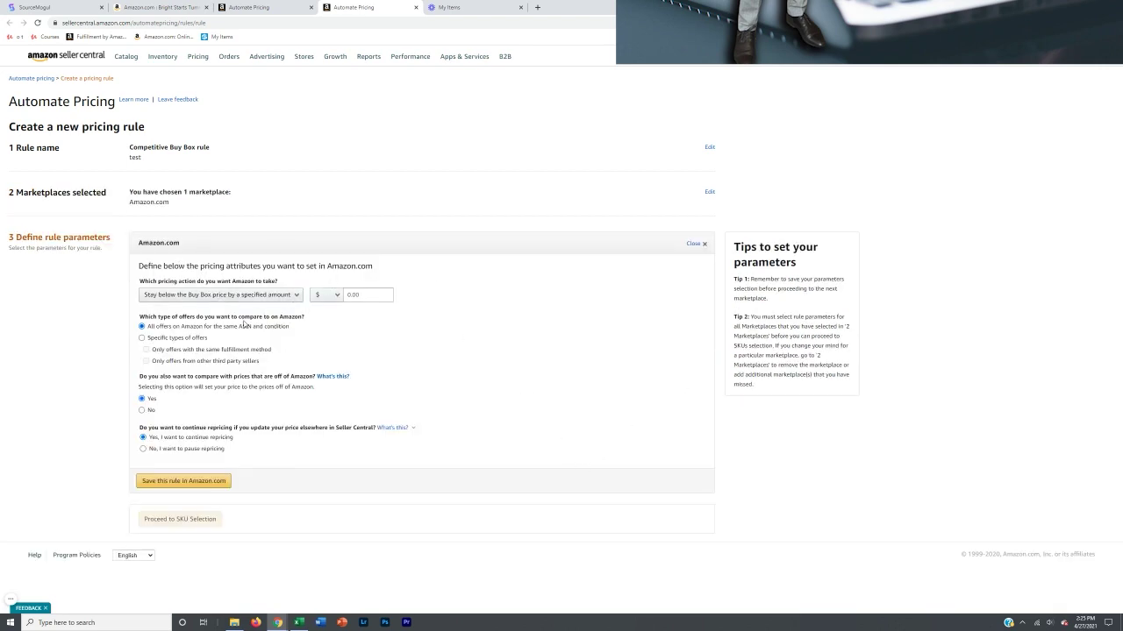
- Set the rule to match the Buy Box price for all same-ASIN offers without comparing off-Amazon prices, and save it for Amazon.com
click(243, 300)
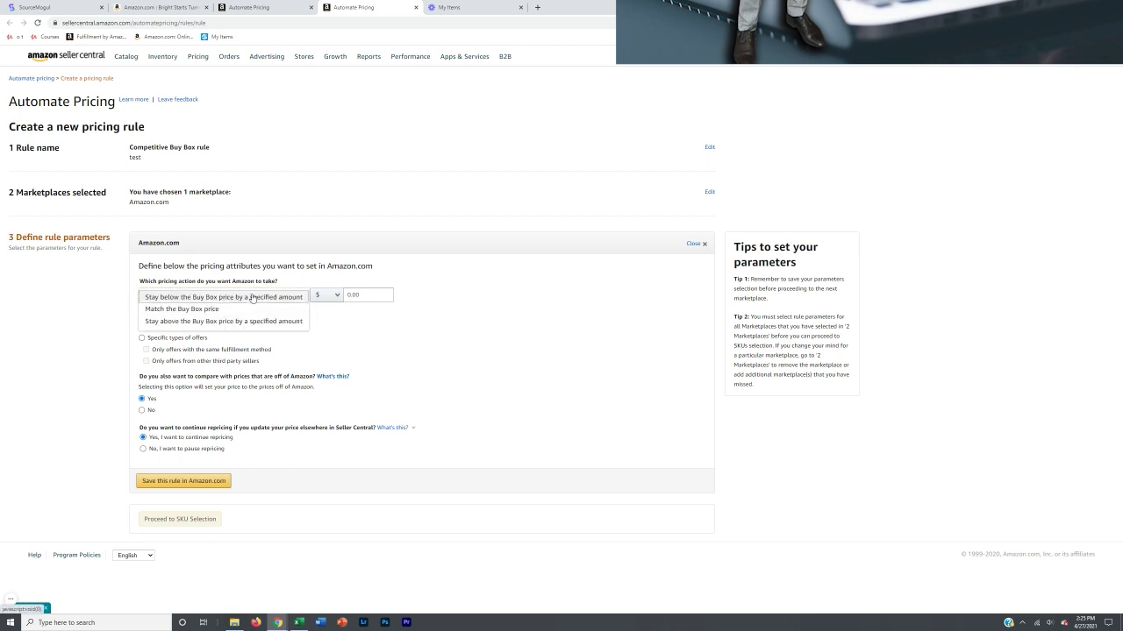
click(358, 297)
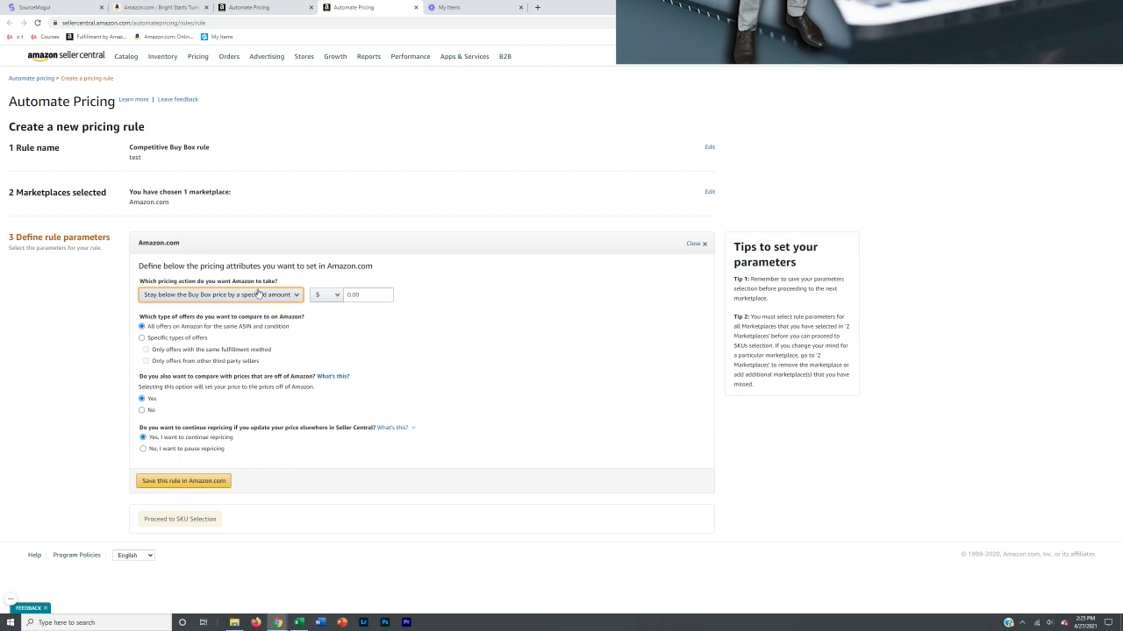
click(259, 292)
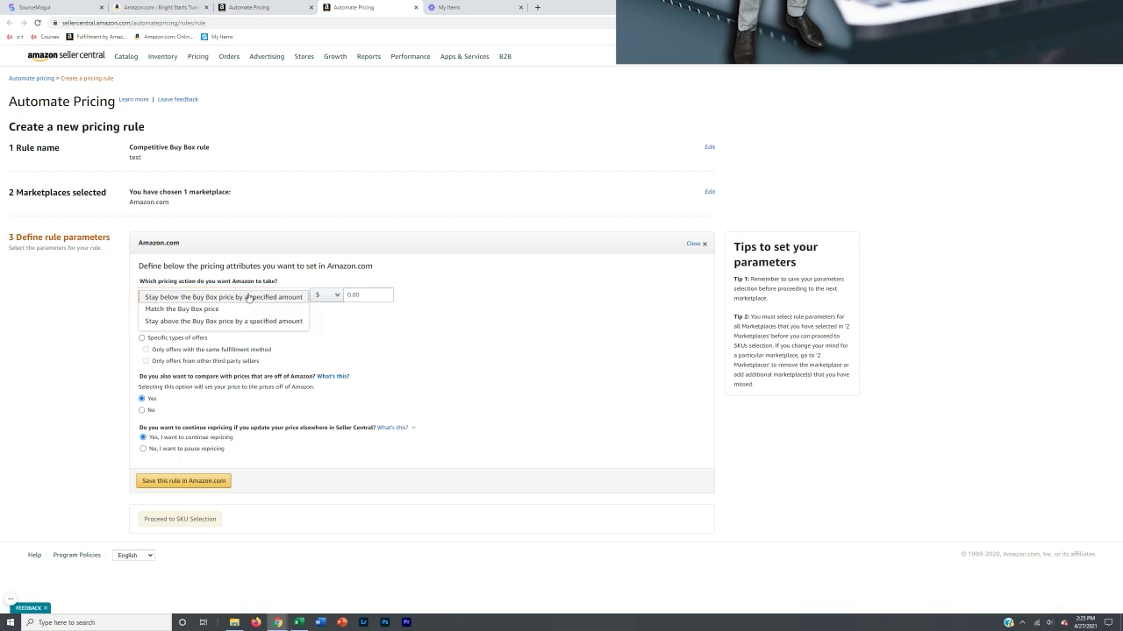
click(200, 309)
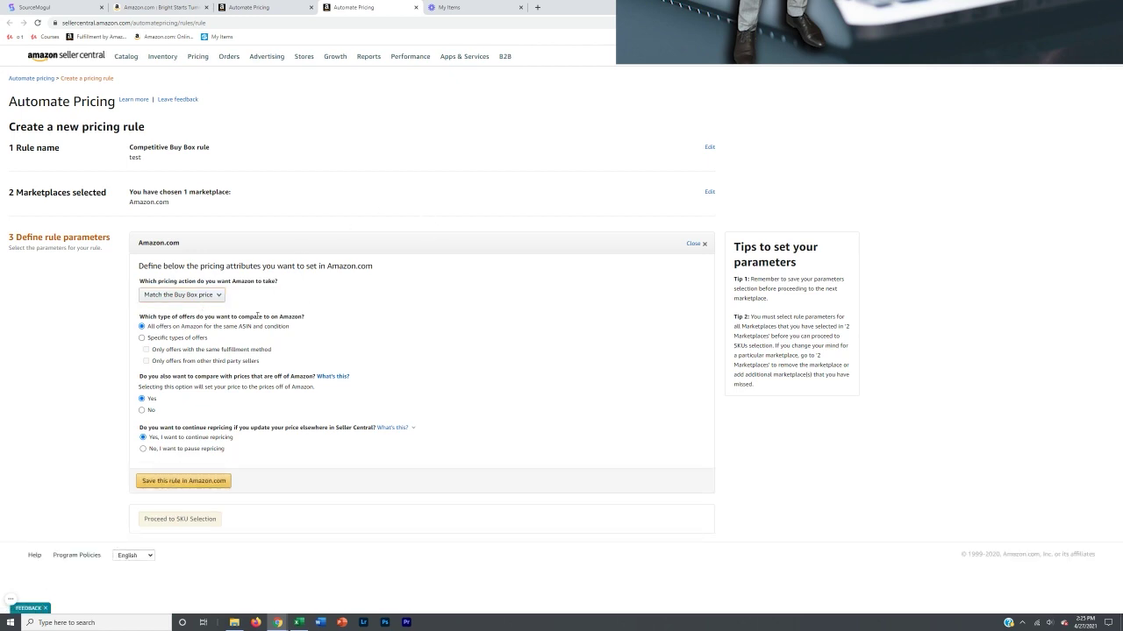
click(191, 326)
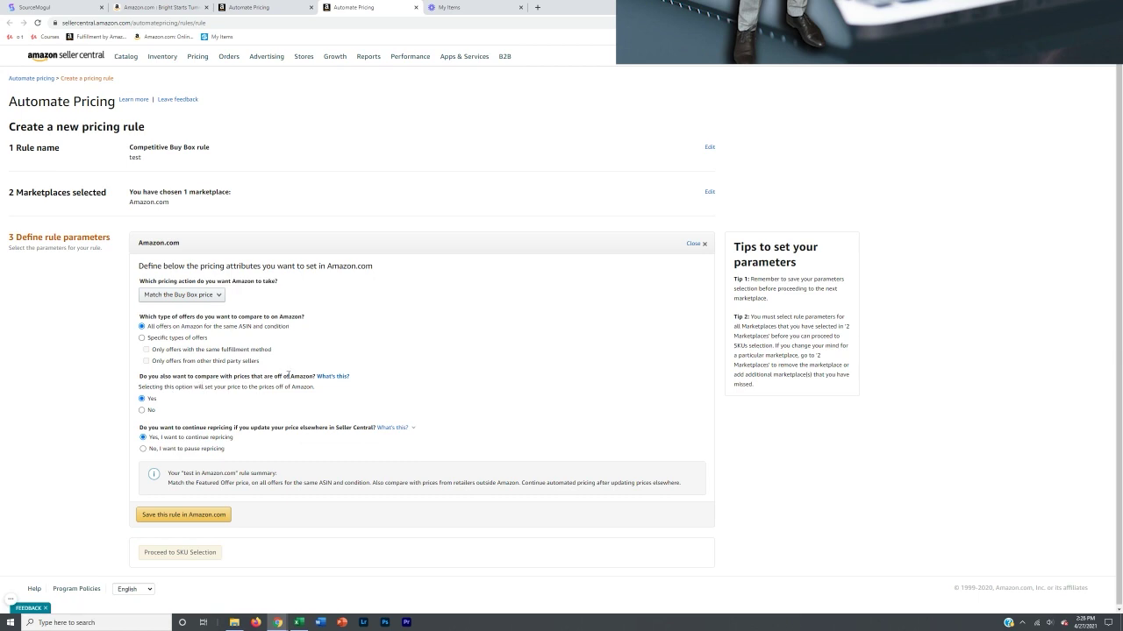
click(142, 411)
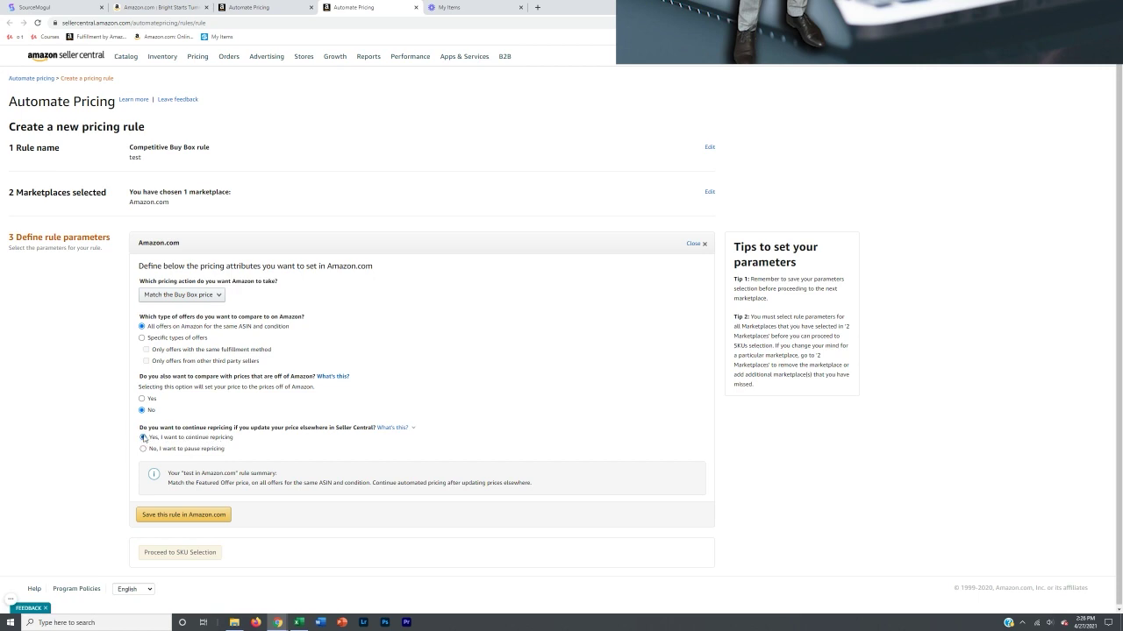
click(158, 519)
click(149, 516)
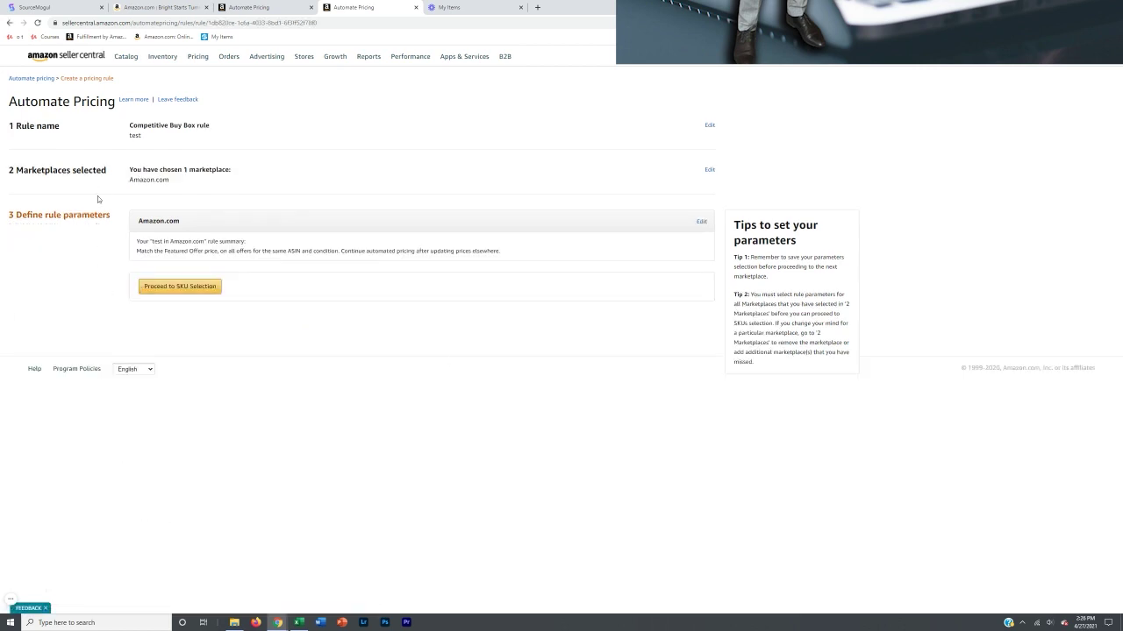
- Proceed to SKU selection and give the Network+ Guide to Networks listing a maximum price of 999 and a minimum price of 45.99
click(149, 289)
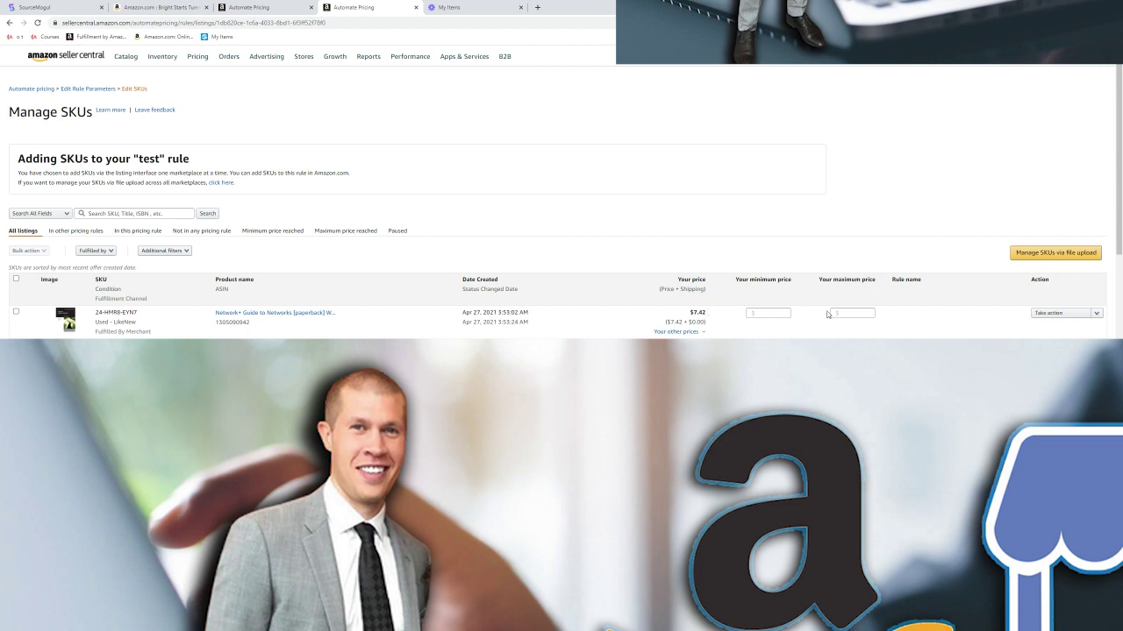
click(869, 313)
text(9999)
click(866, 257)
key(alt+Tab)
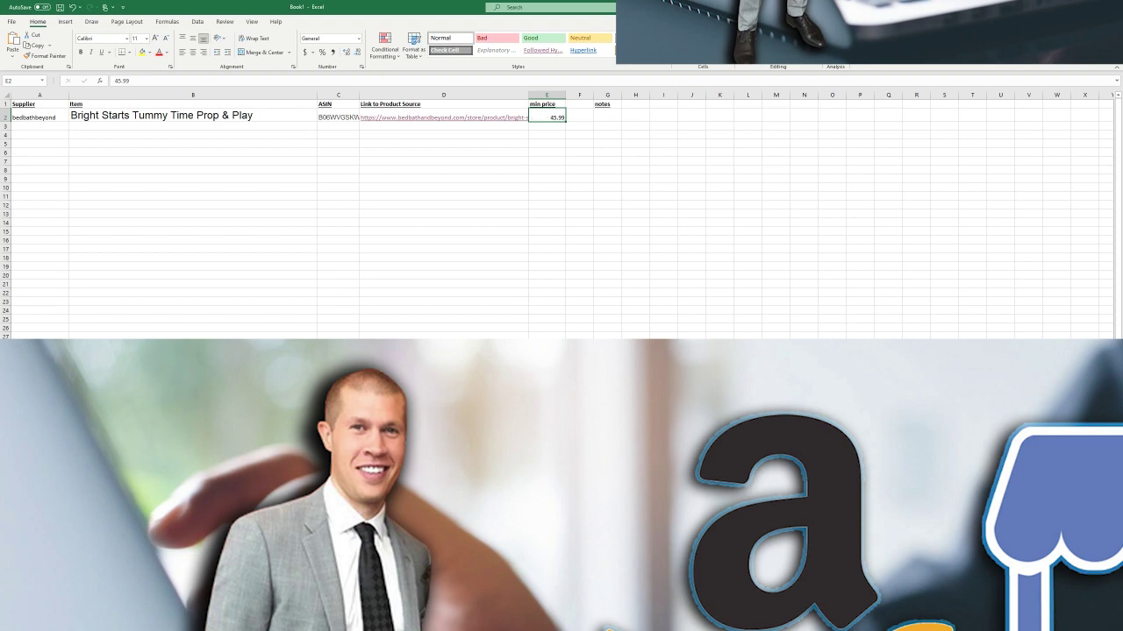
key(alt+Tab)
click(779, 313)
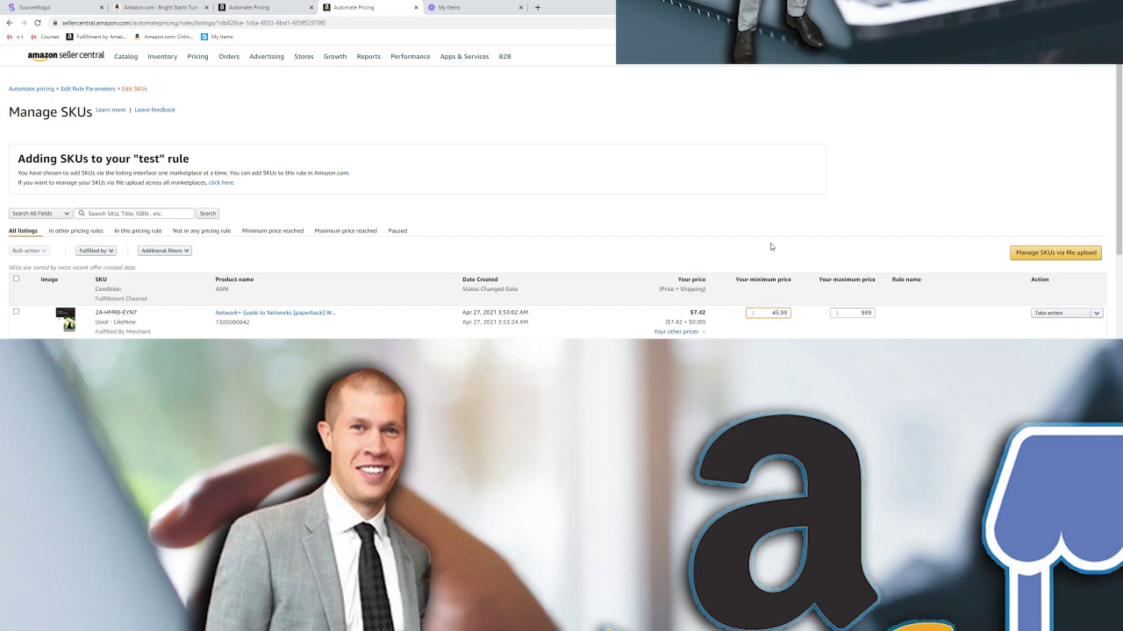
- Select the Network+ Guide to Networks listing and review its individual actions and the bulk options for assigning a pricing rule
click(15, 312)
mouse_move(198, 58)
click(1096, 314)
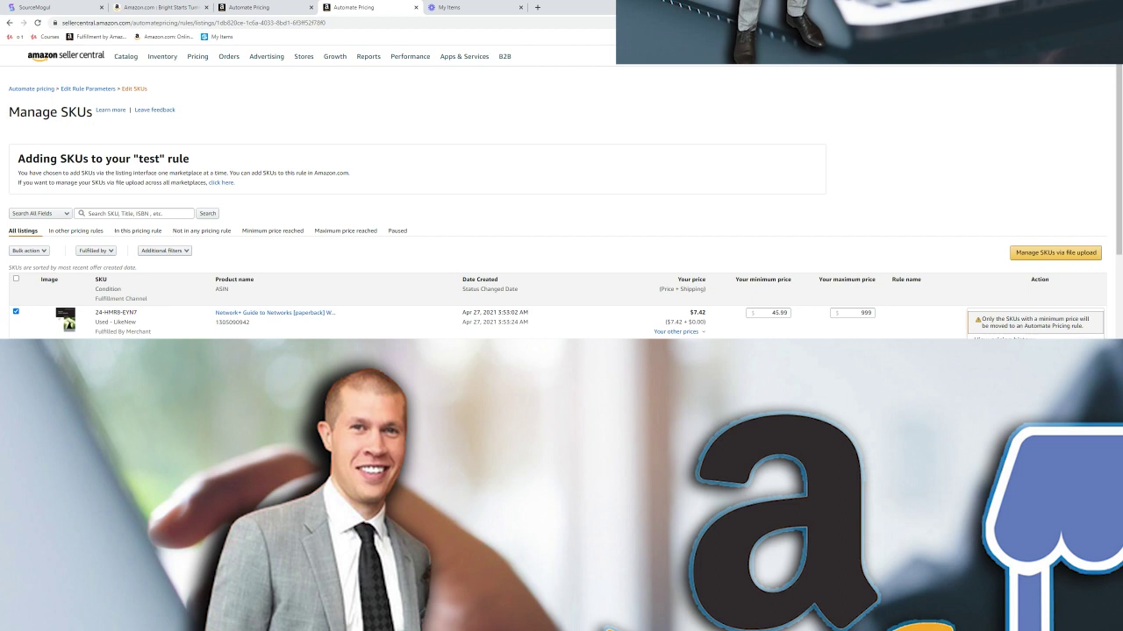
click(991, 193)
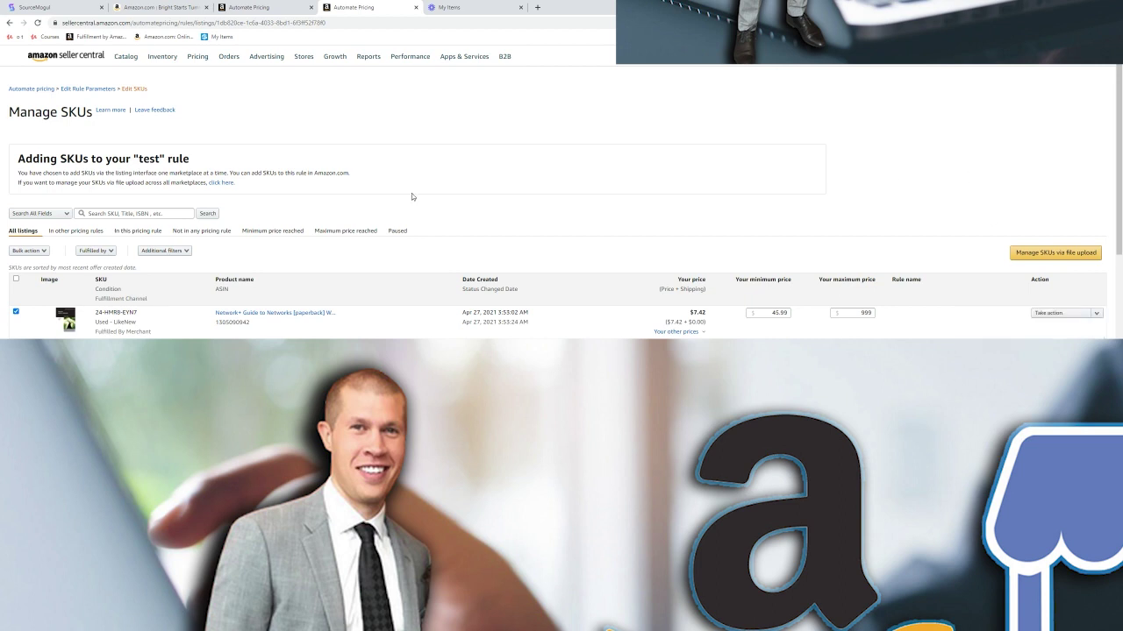
click(33, 251)
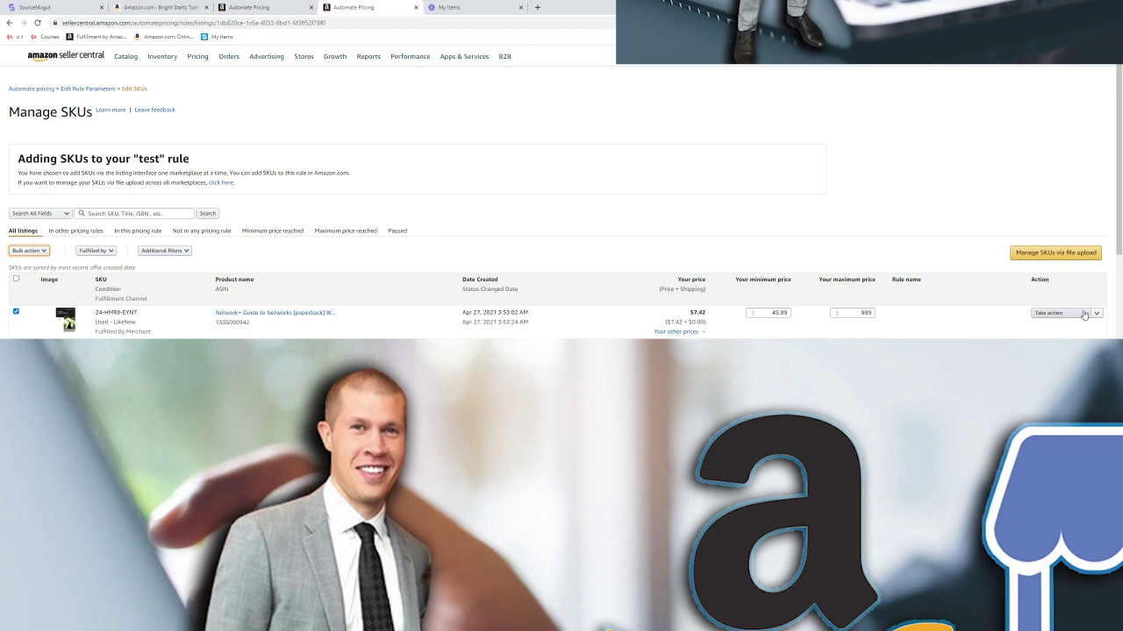
click(29, 251)
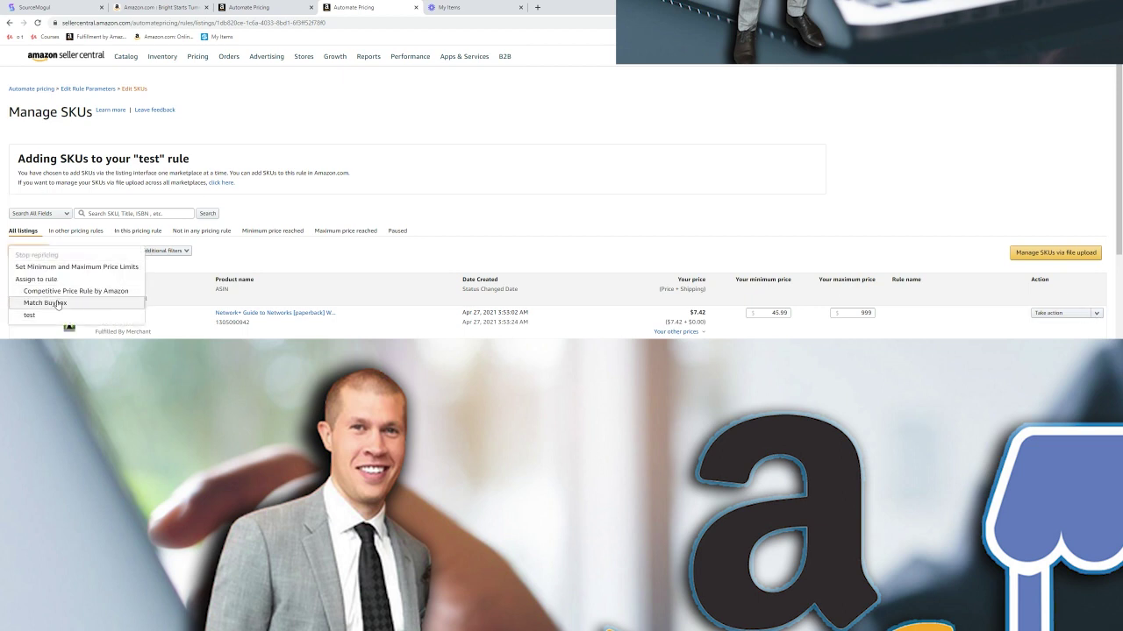
- Switch to the SKU Grid marketplace settings and add a new marketplace with platform AMAZON and division UK
click(604, 94)
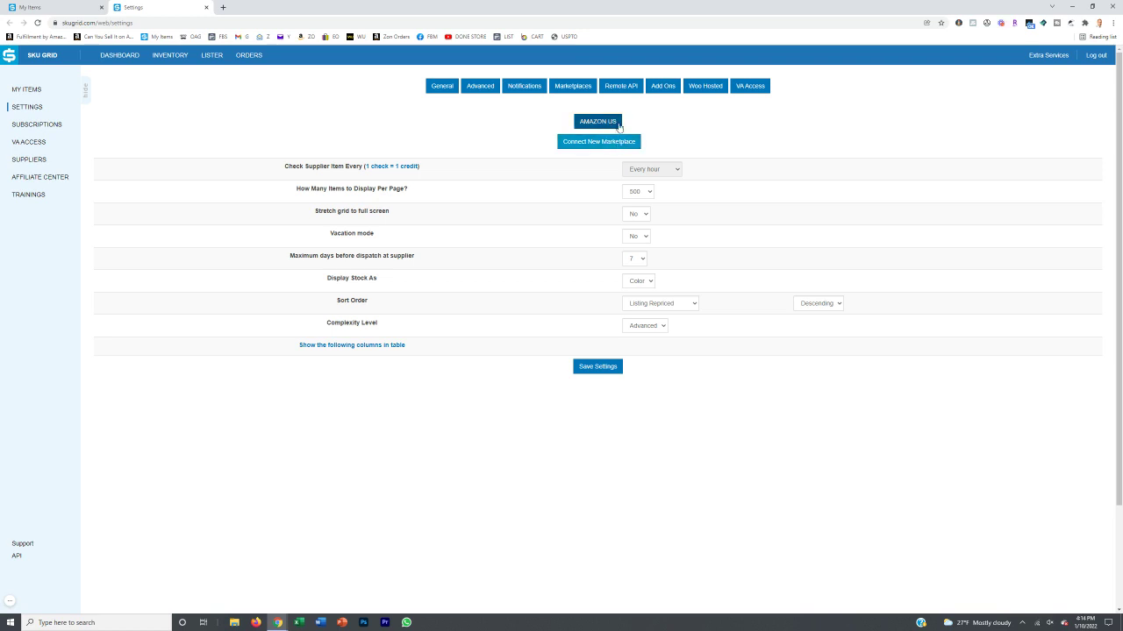
click(593, 143)
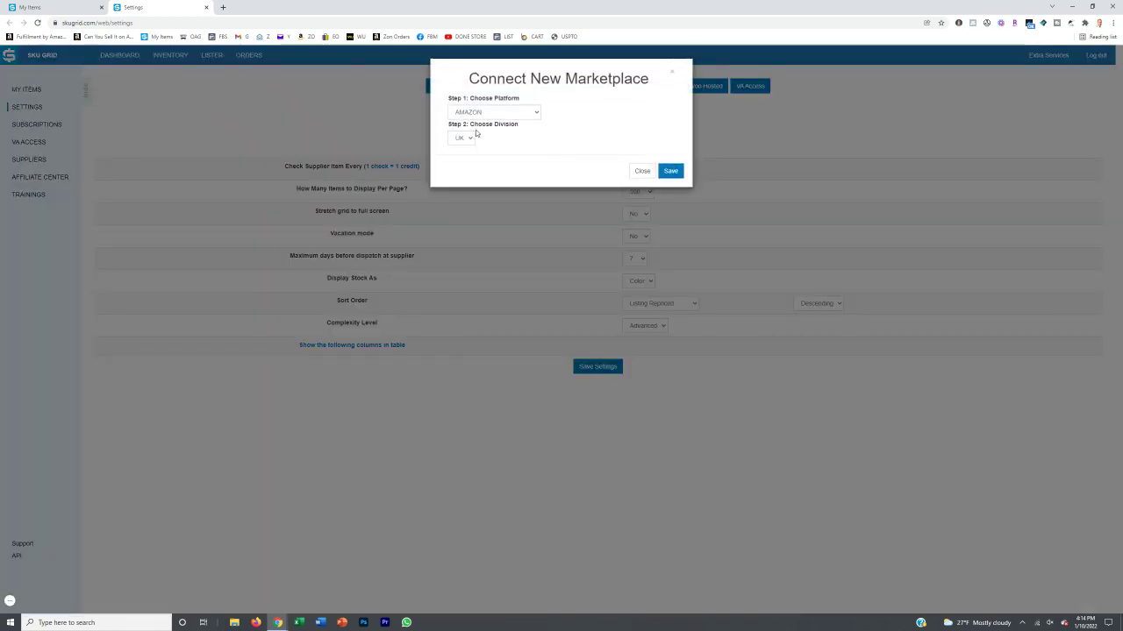
click(500, 117)
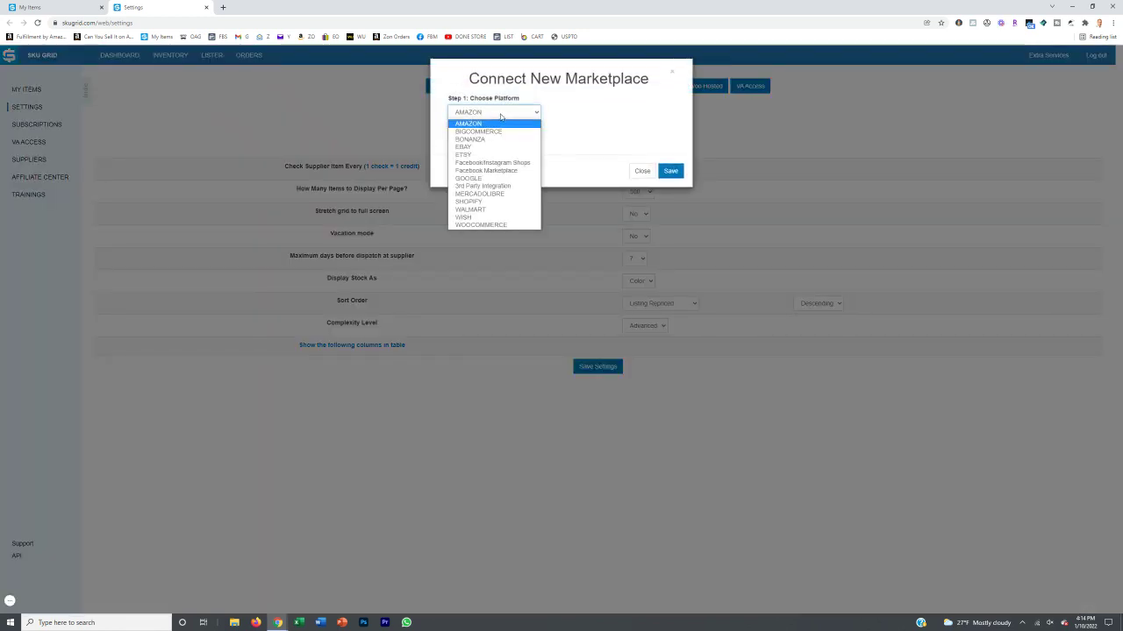
click(590, 124)
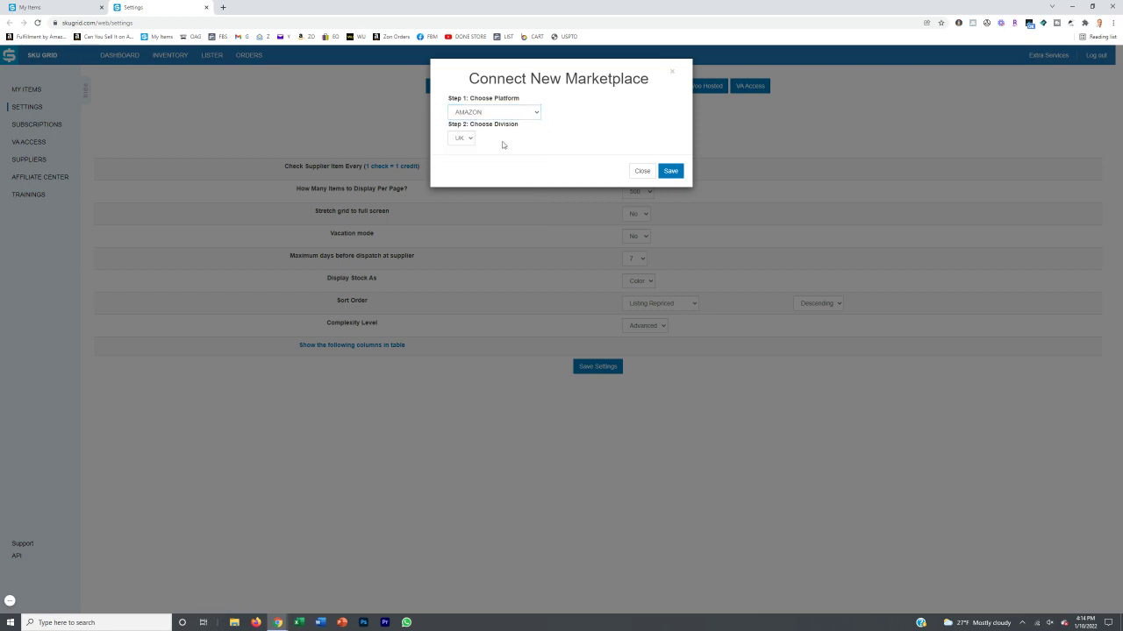
click(466, 139)
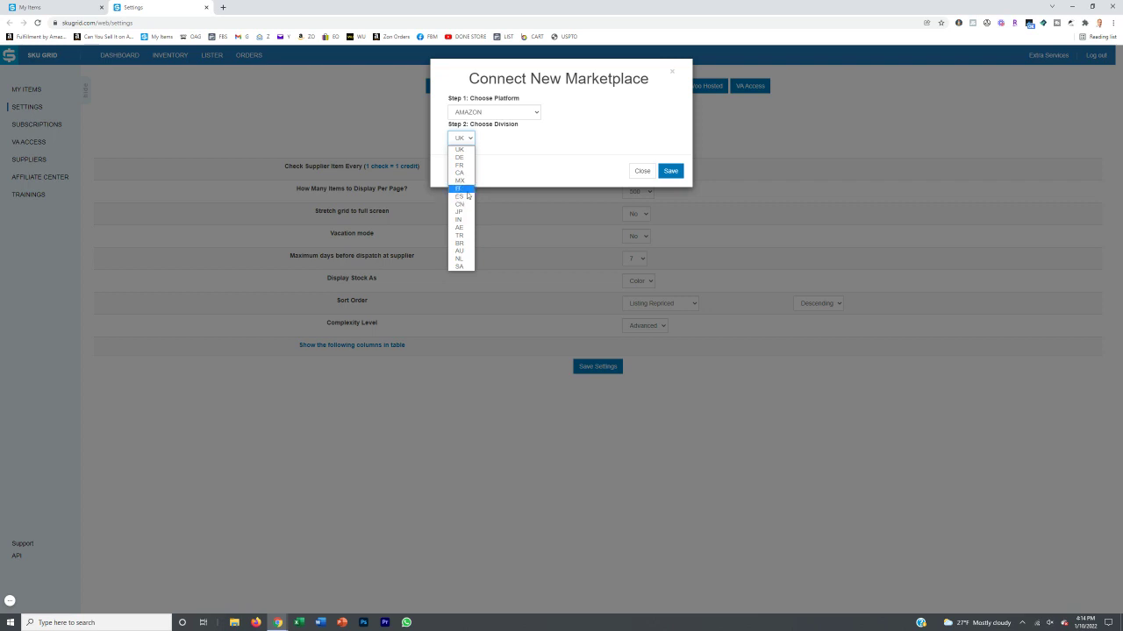
click(530, 141)
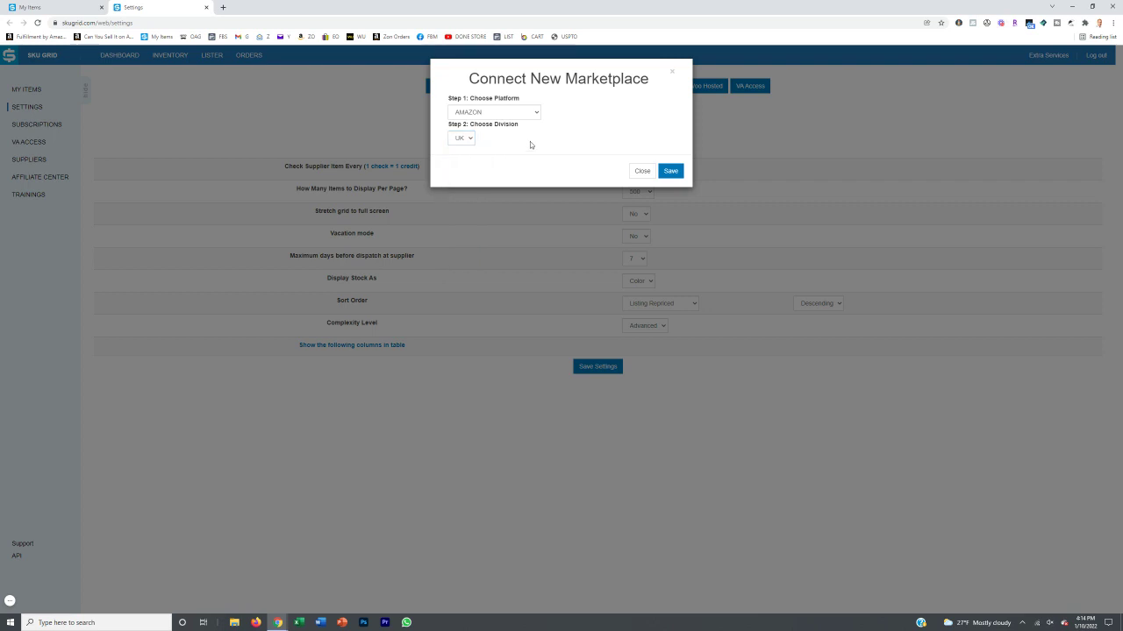
click(668, 173)
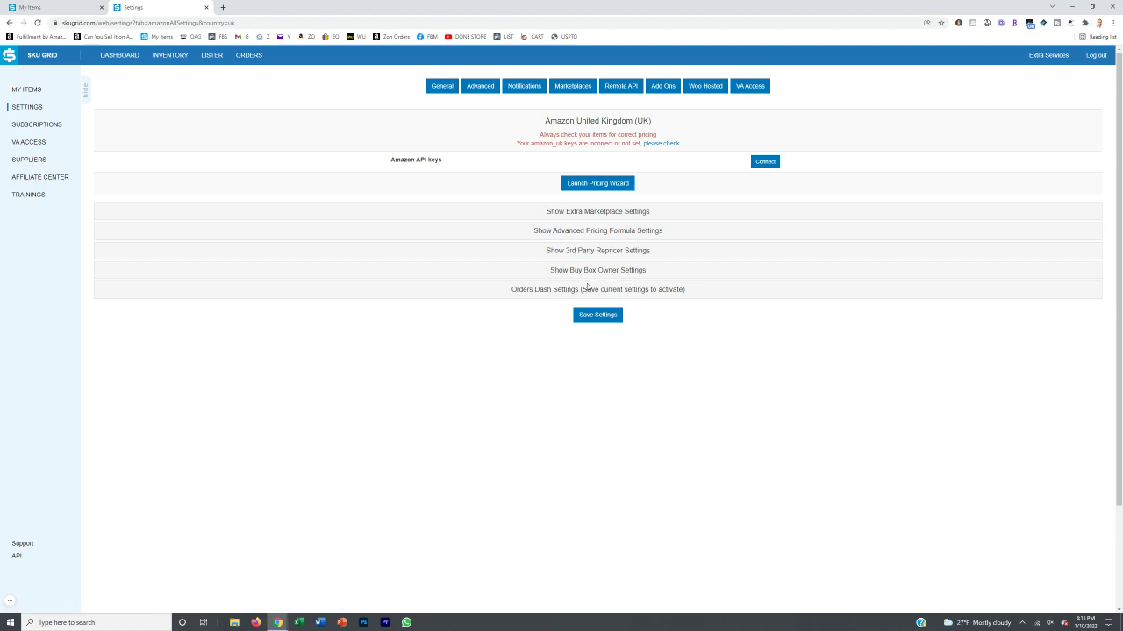
- Expand the extra marketplace settings for Amazon United Kingdom and review the default quantity and the choices for only putting items out of stock
click(581, 214)
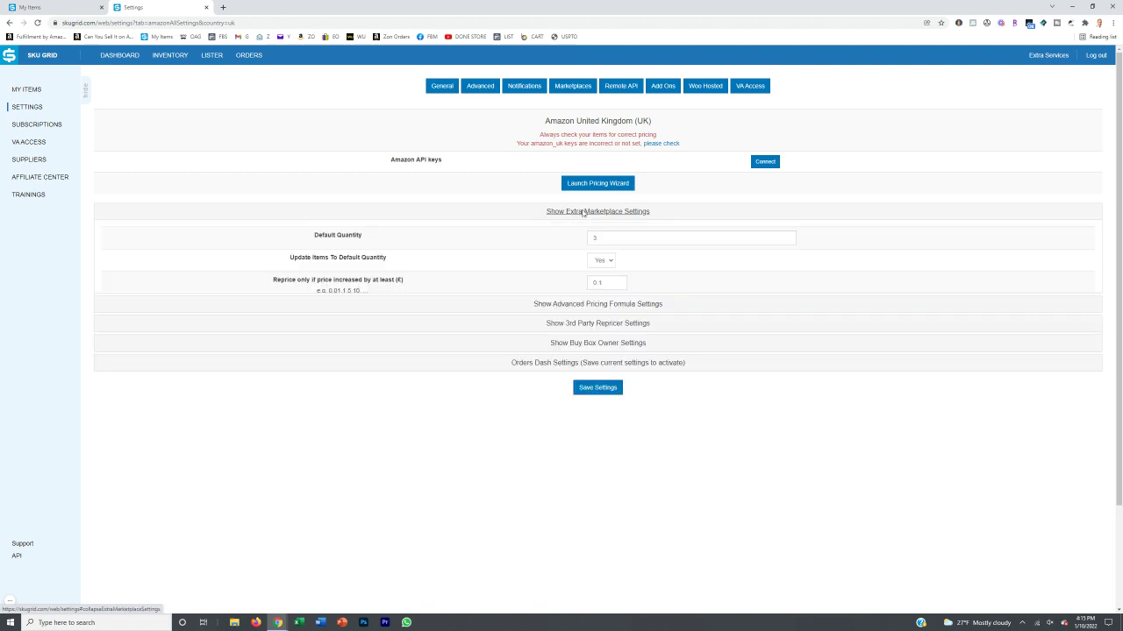
scroll(540, 264, down, 1)
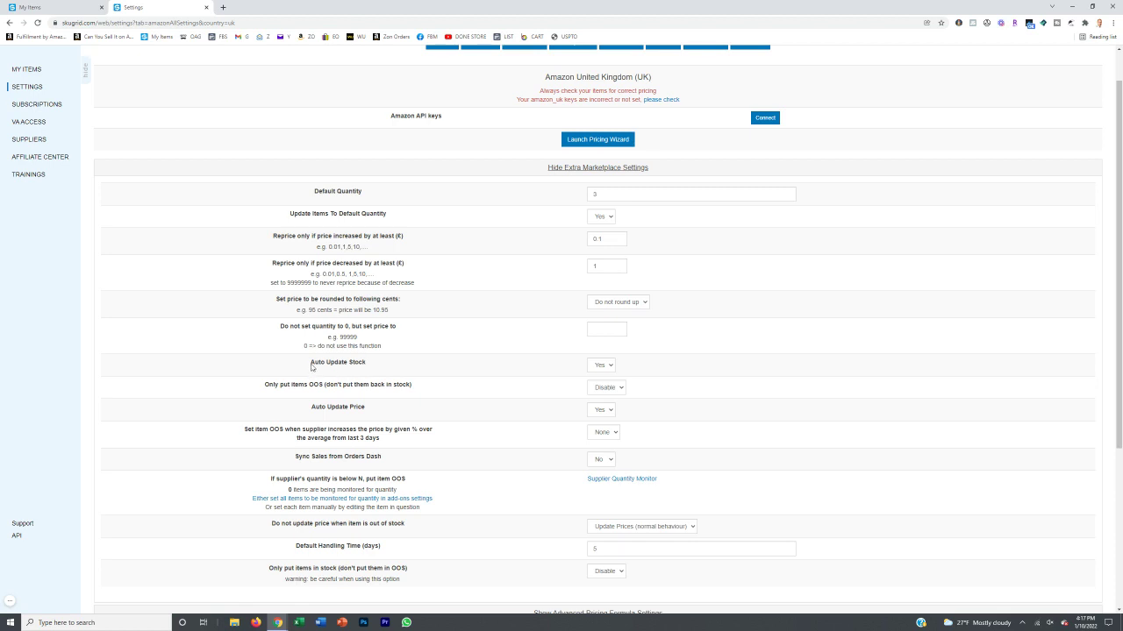
click(599, 194)
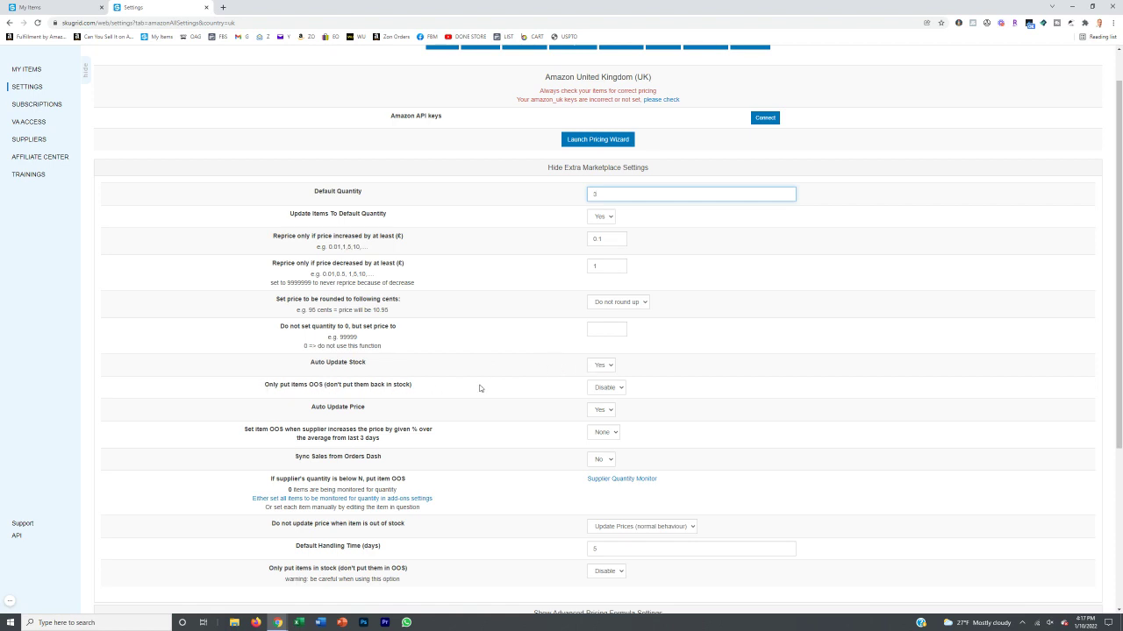
click(606, 388)
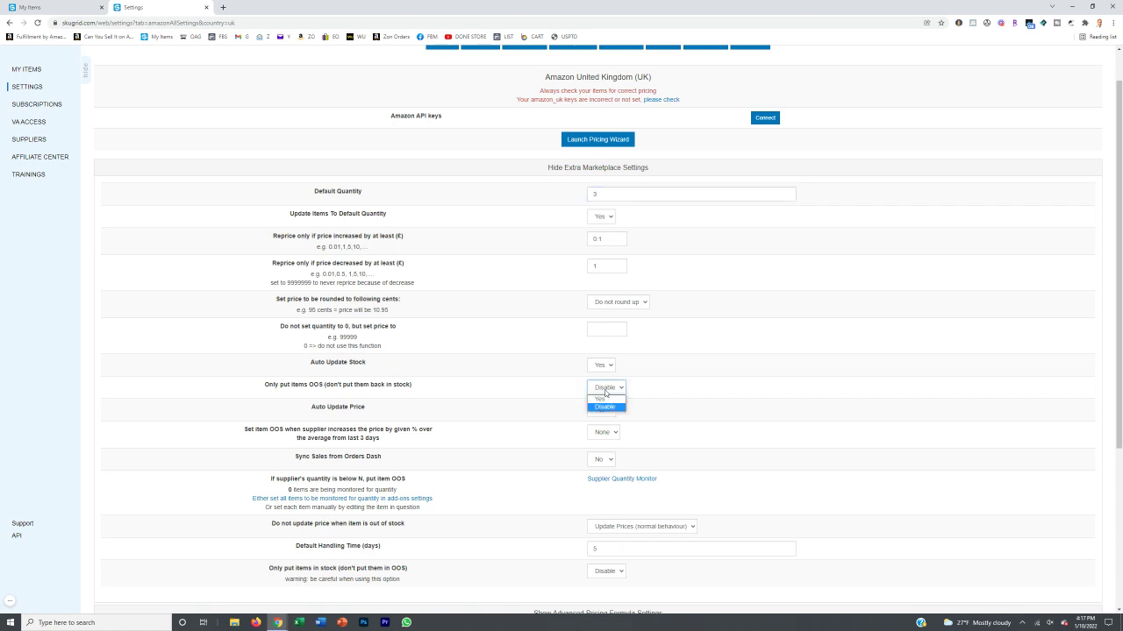
click(604, 395)
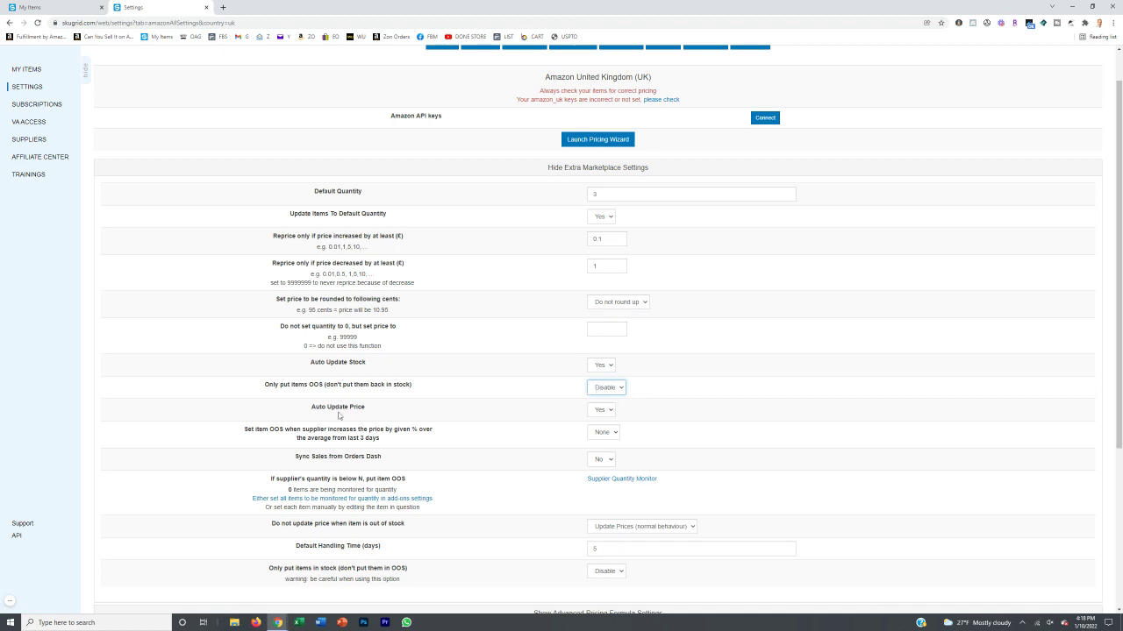
- Set Auto Update Price to No in the Amazon United Kingdom extra marketplace settings
click(610, 414)
click(603, 431)
click(557, 414)
- Examine the default handling time in days among the remaining extra marketplace settings
scroll(469, 439, down, 1)
scroll(478, 499, down, 2)
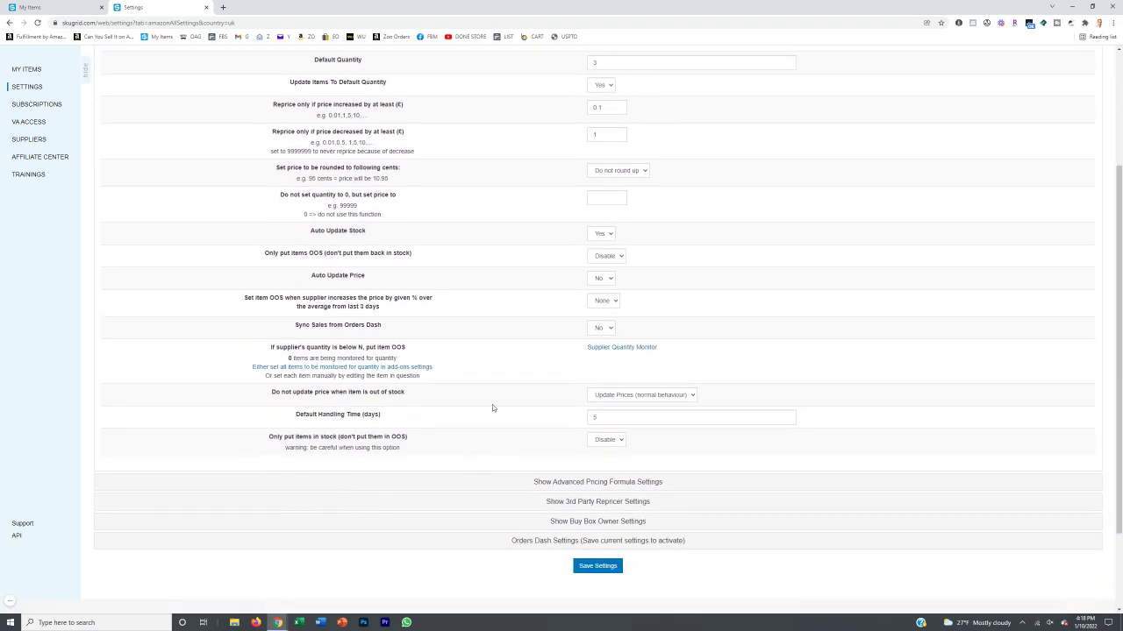
drag(613, 412, 583, 423)
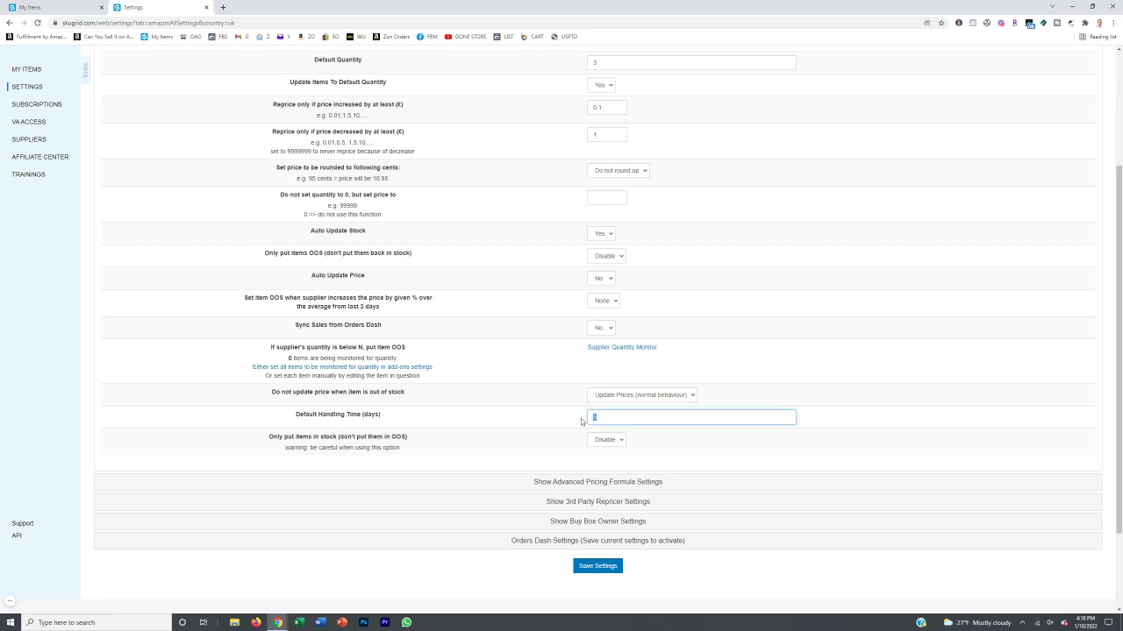
click(491, 420)
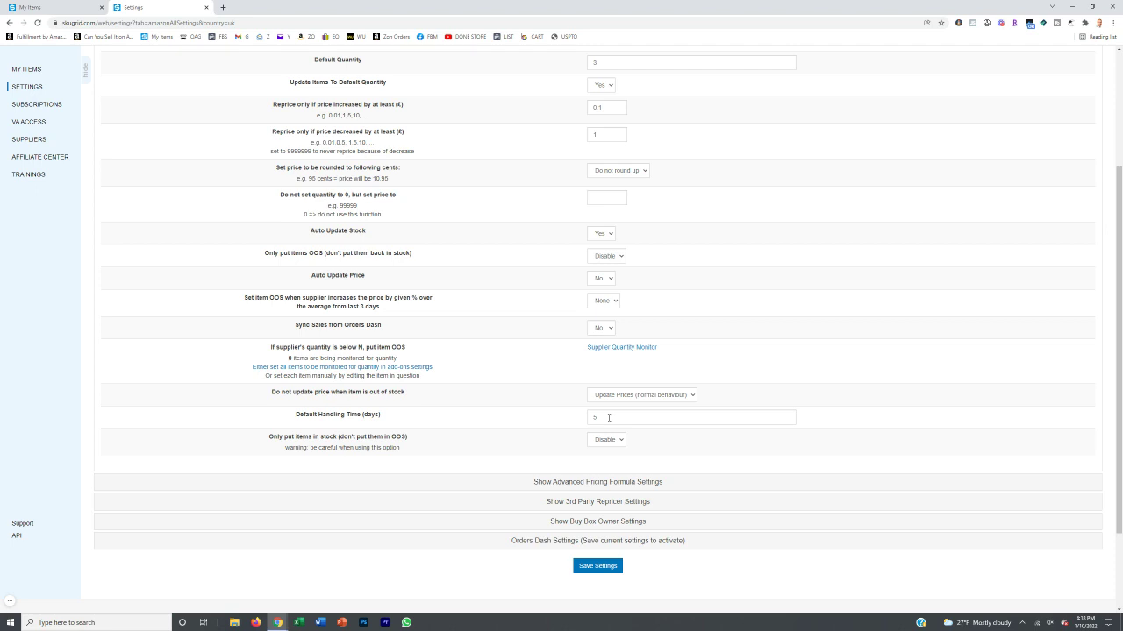
drag(609, 417, 591, 419)
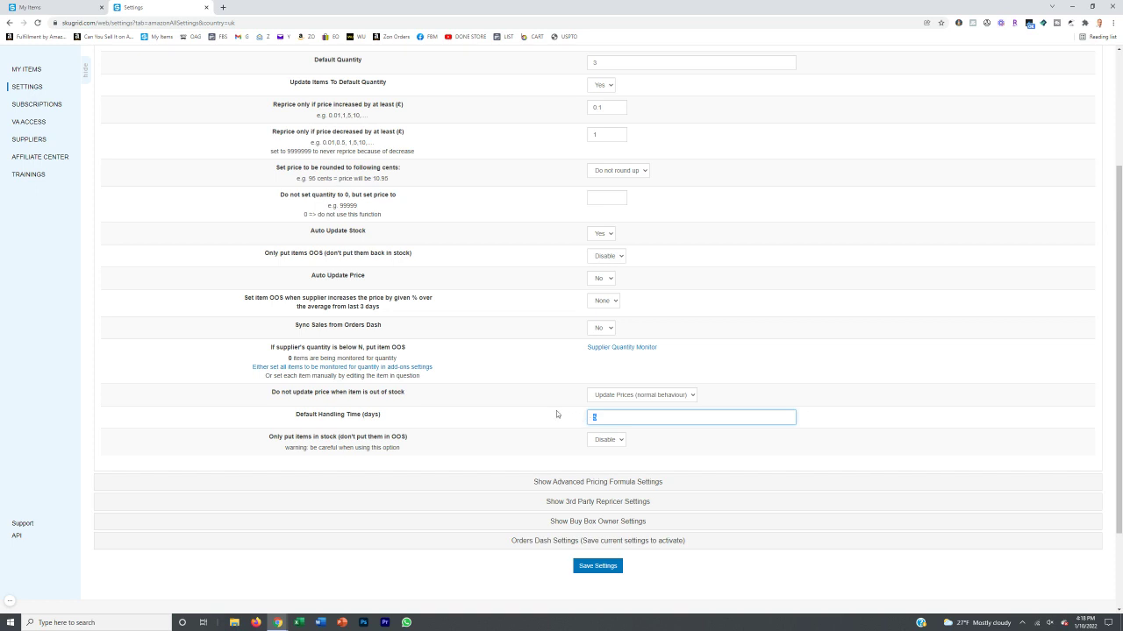
click(556, 410)
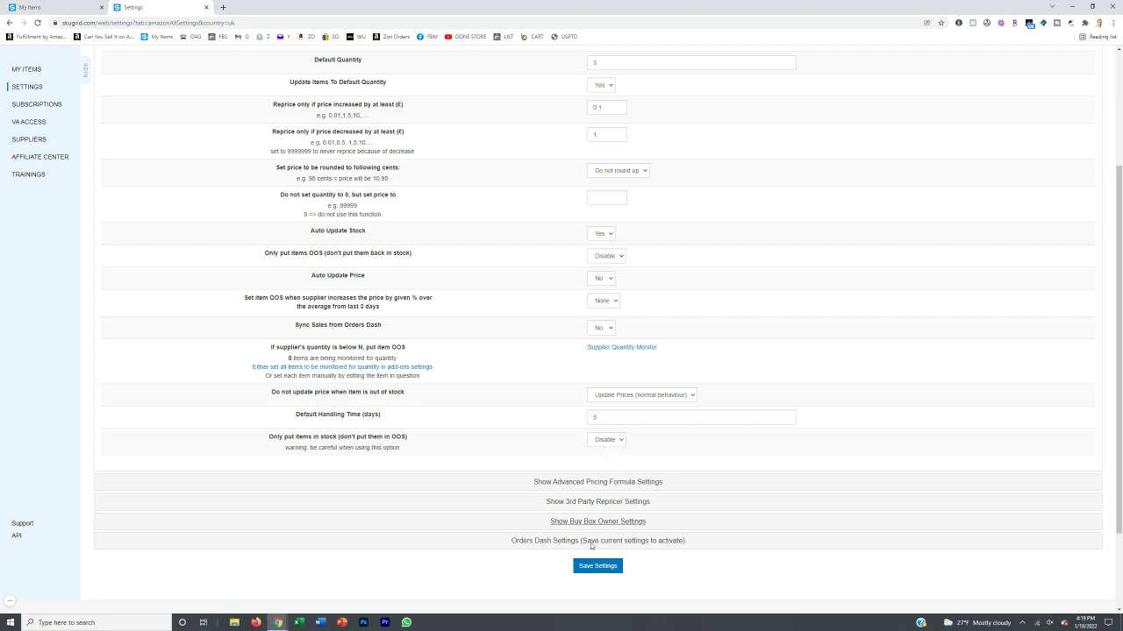
- Close the marketplace settings and open the Vet Worthy Protective Cone Dog Collar item for editing from the inventory
scroll(506, 459, up, 4)
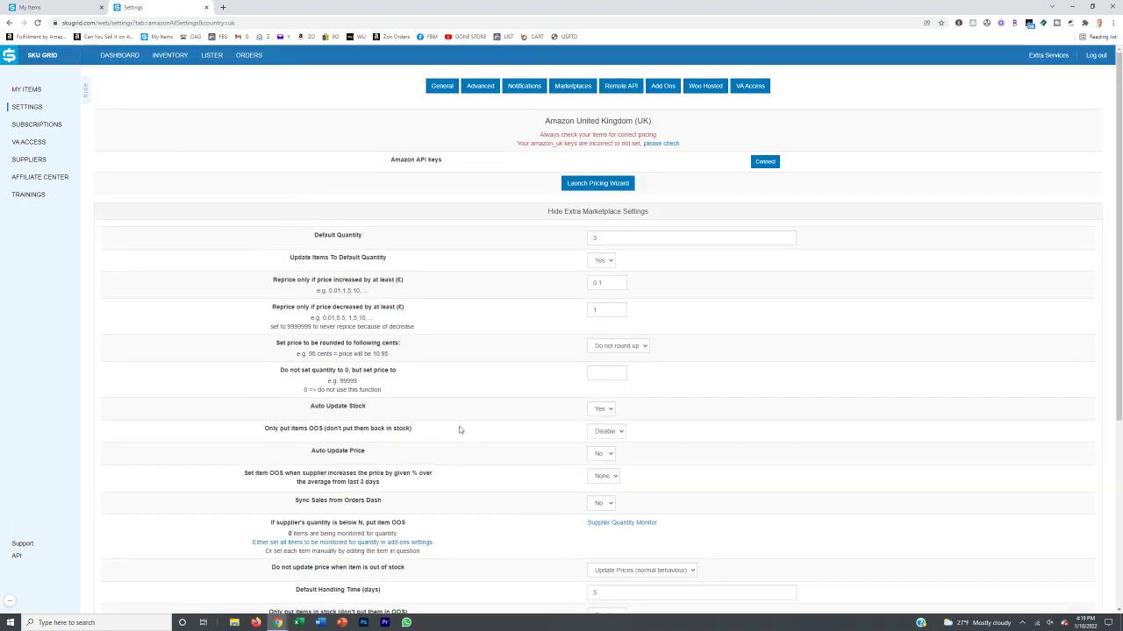
click(206, 8)
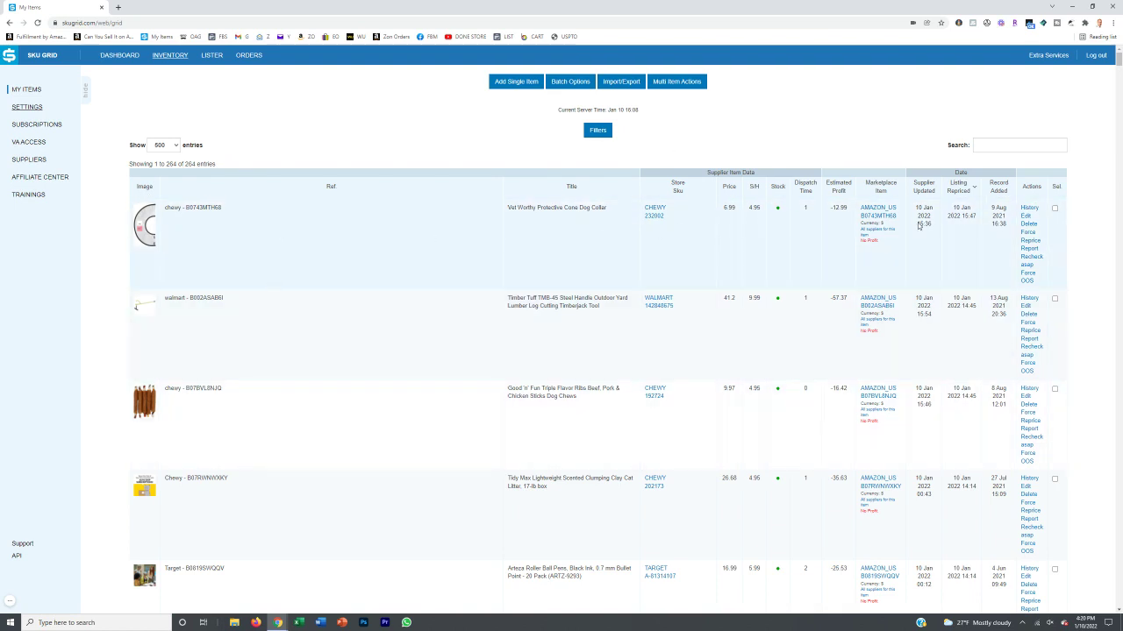
click(1026, 217)
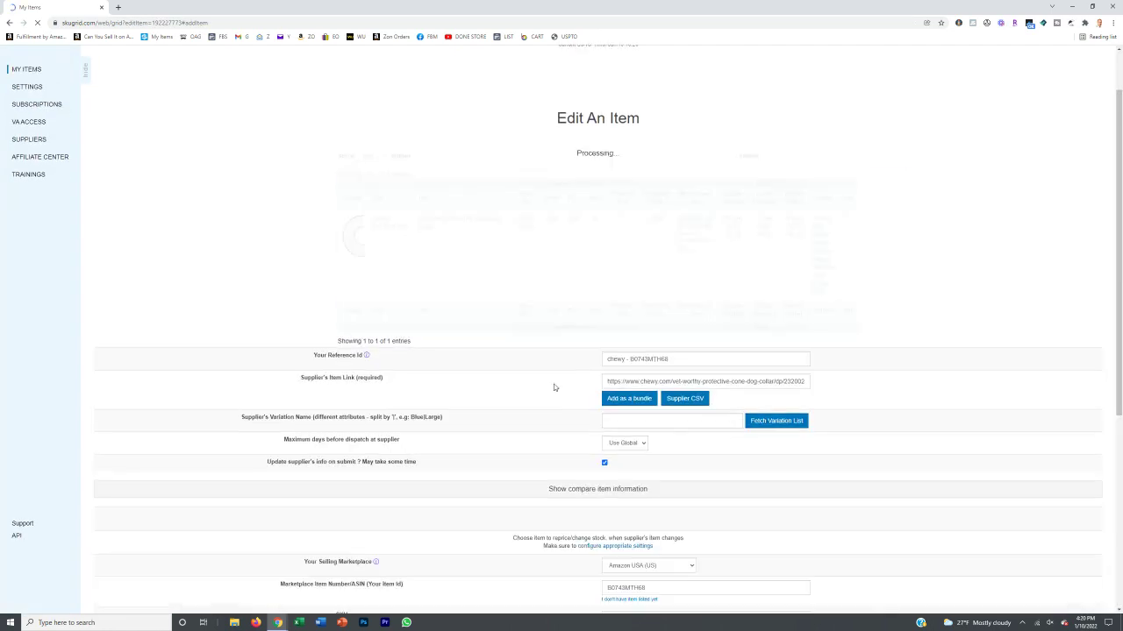
scroll(605, 447, down, 3)
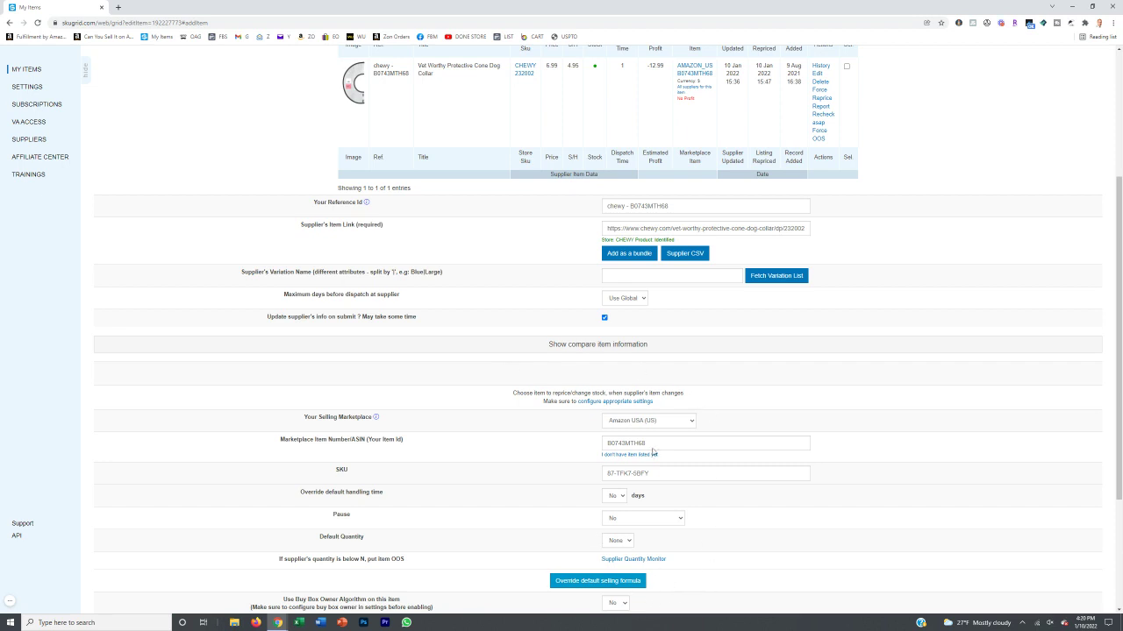
scroll(667, 449, down, 2)
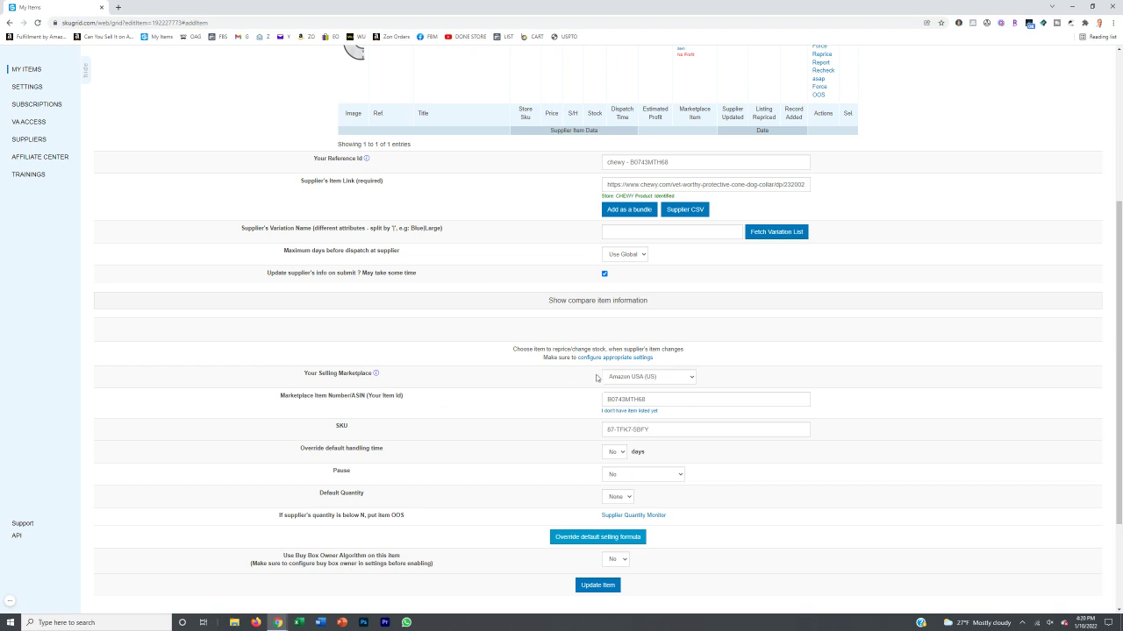
- Review the dog collar item's selling marketplace choices and its marketplace item number/ASIN
click(648, 377)
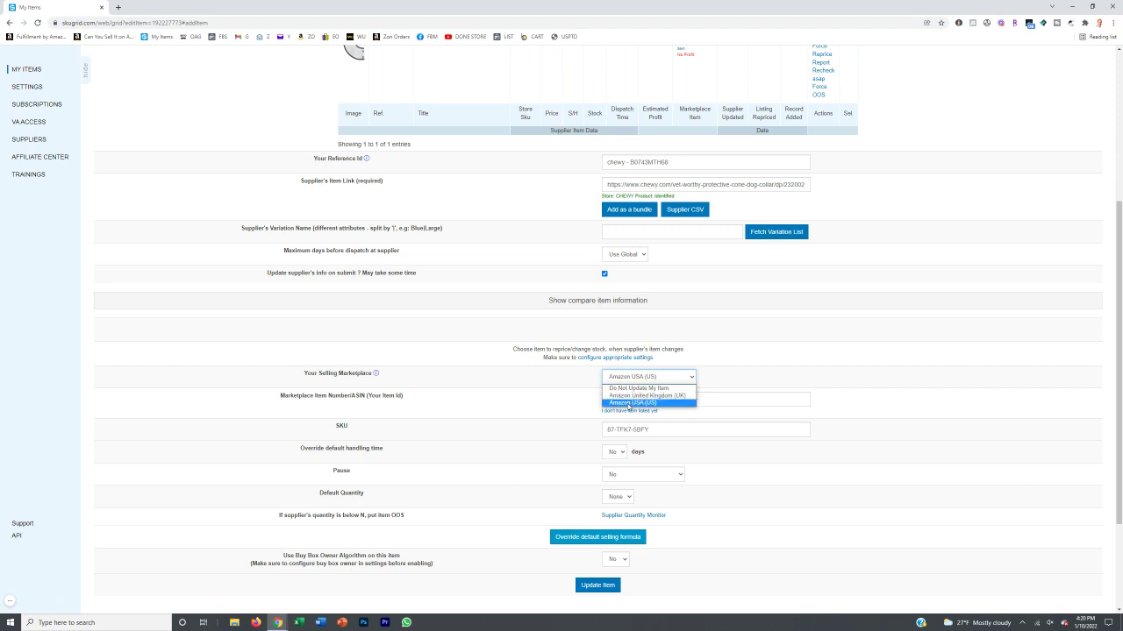
click(581, 383)
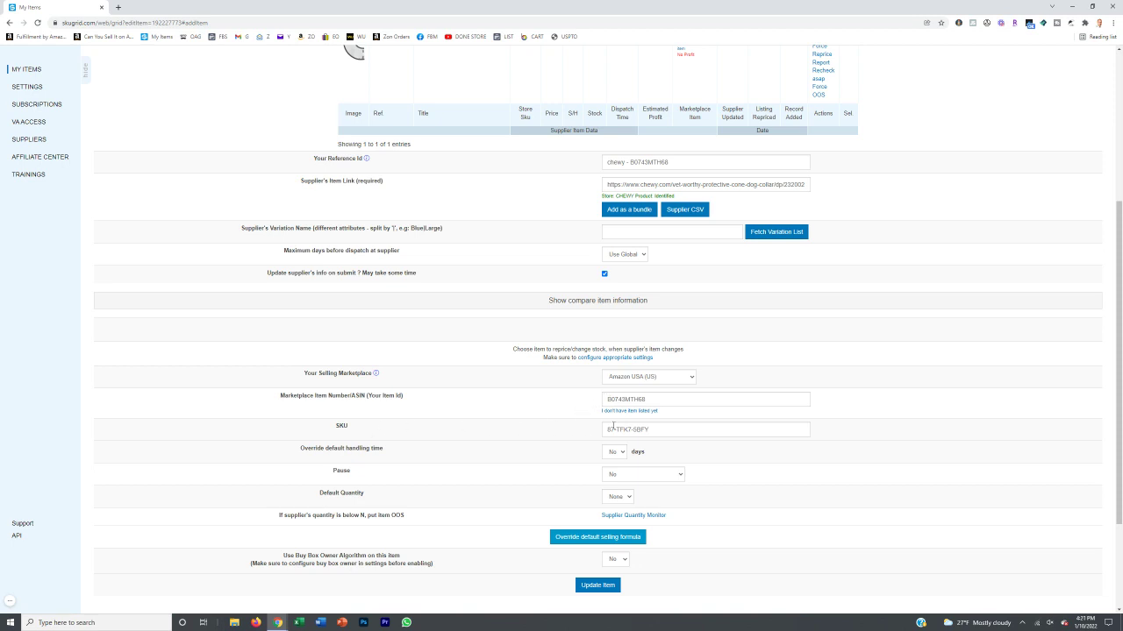
scroll(632, 452, down, 1)
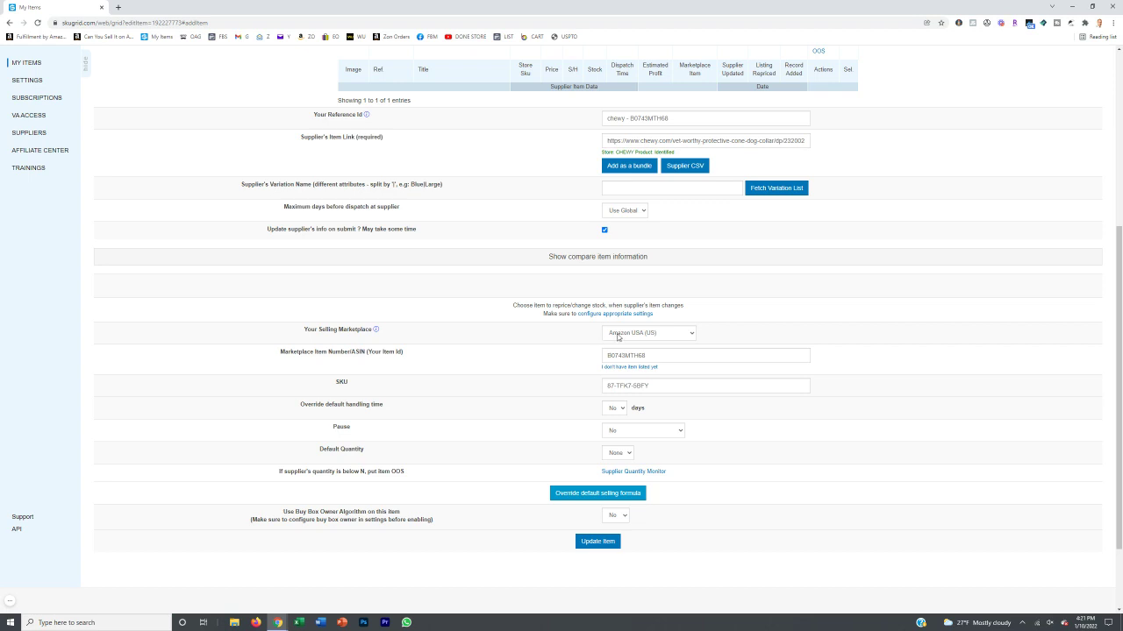
click(617, 335)
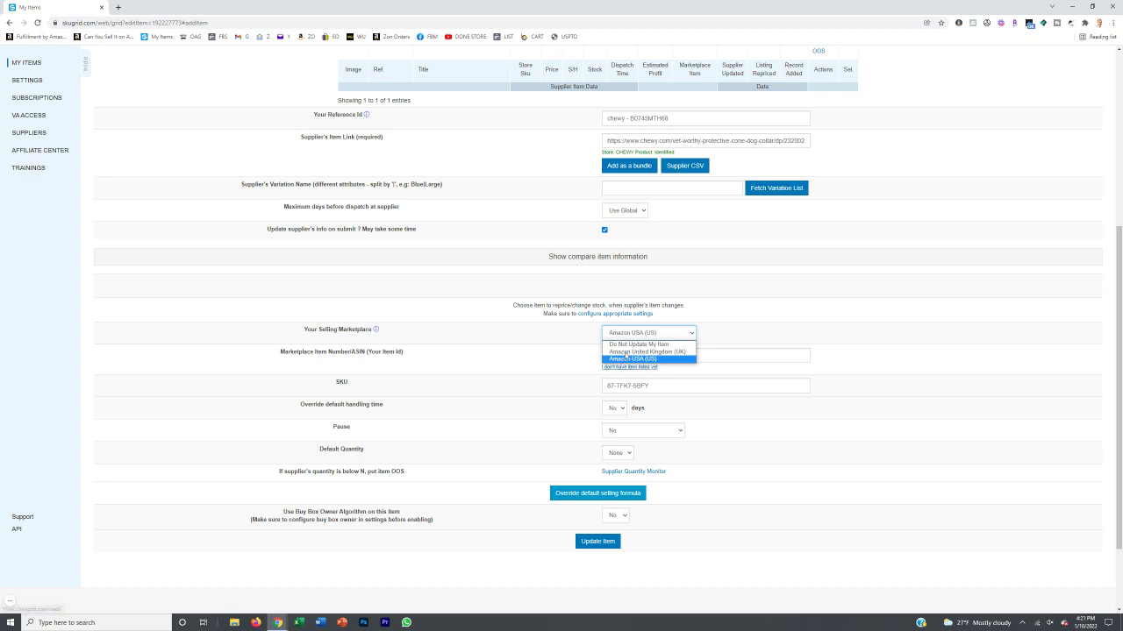
click(565, 321)
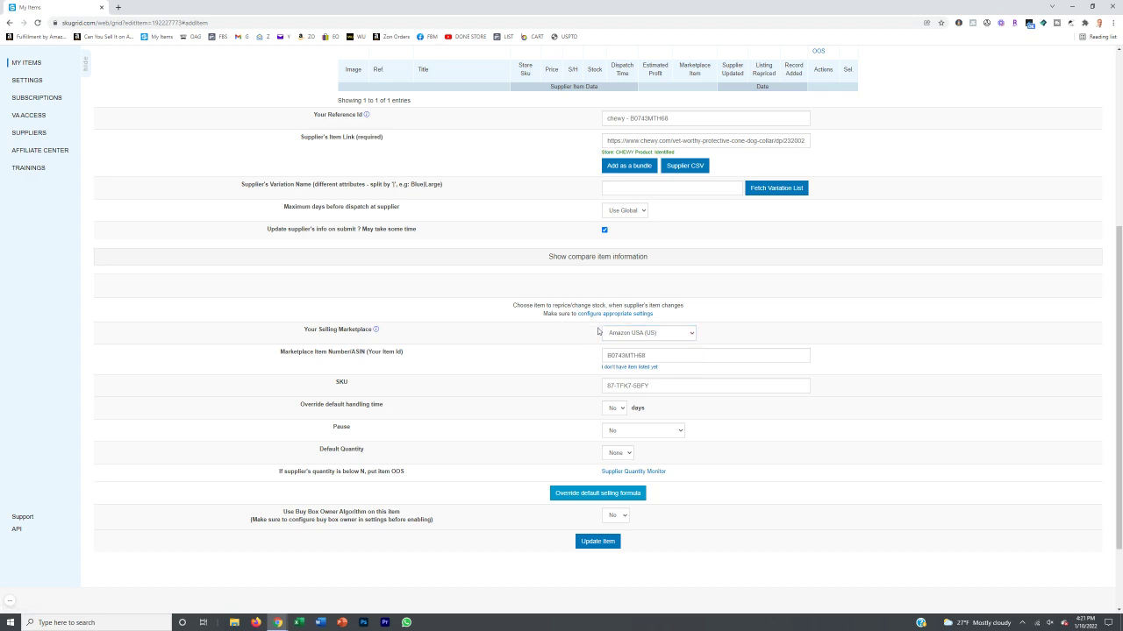
click(688, 356)
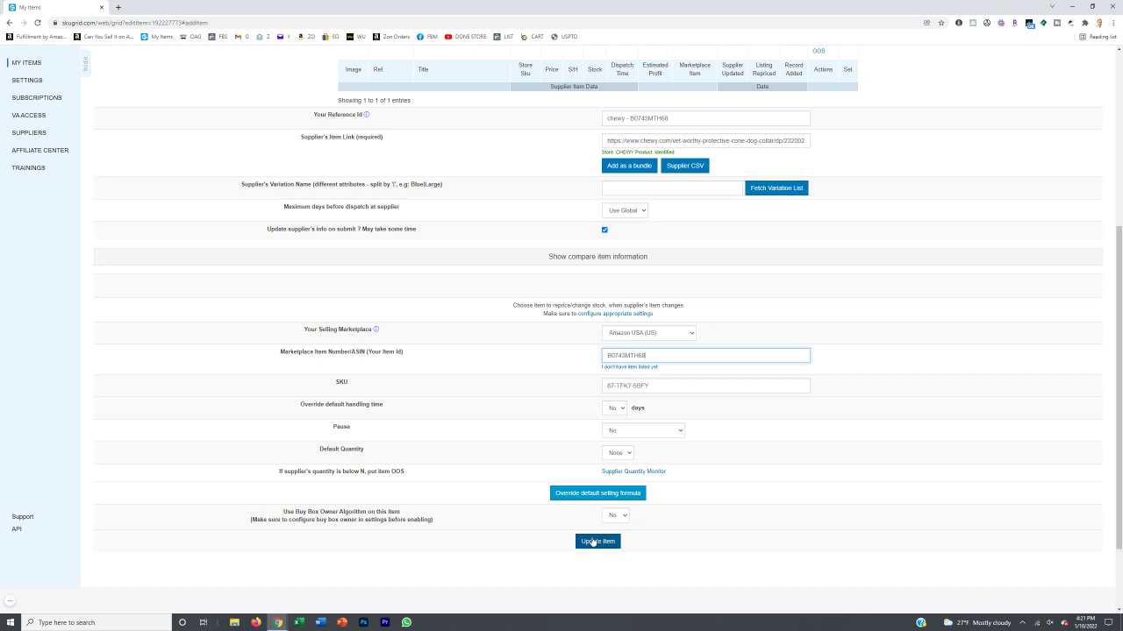
- Return to the inventory list and start adding a single item, expanding the quick dialog to the form with more options
click(7, 23)
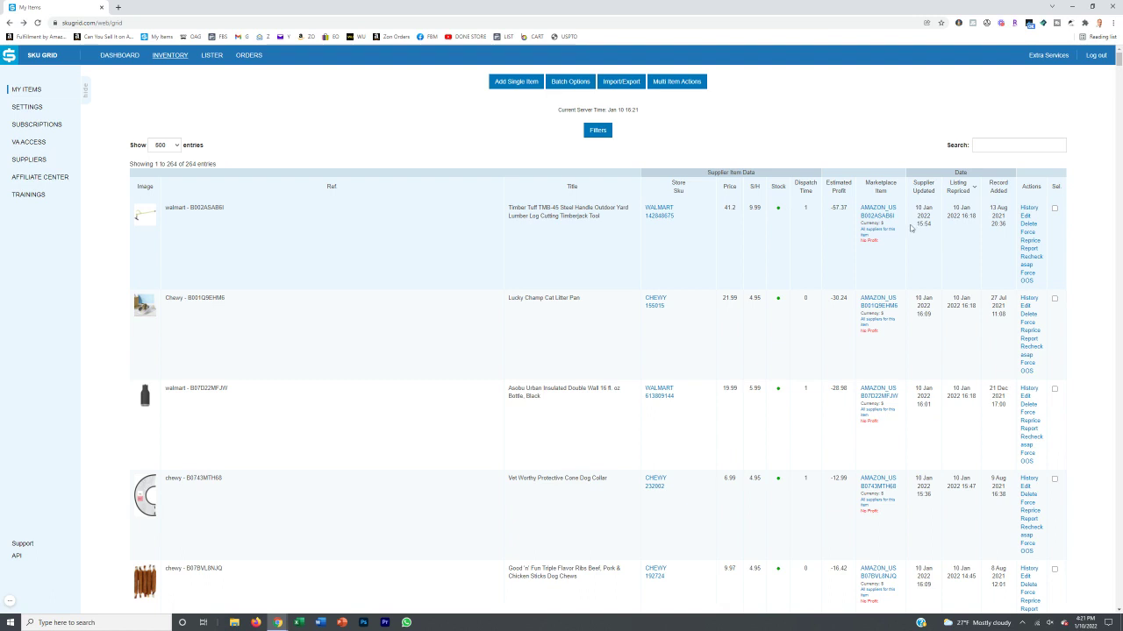
click(515, 84)
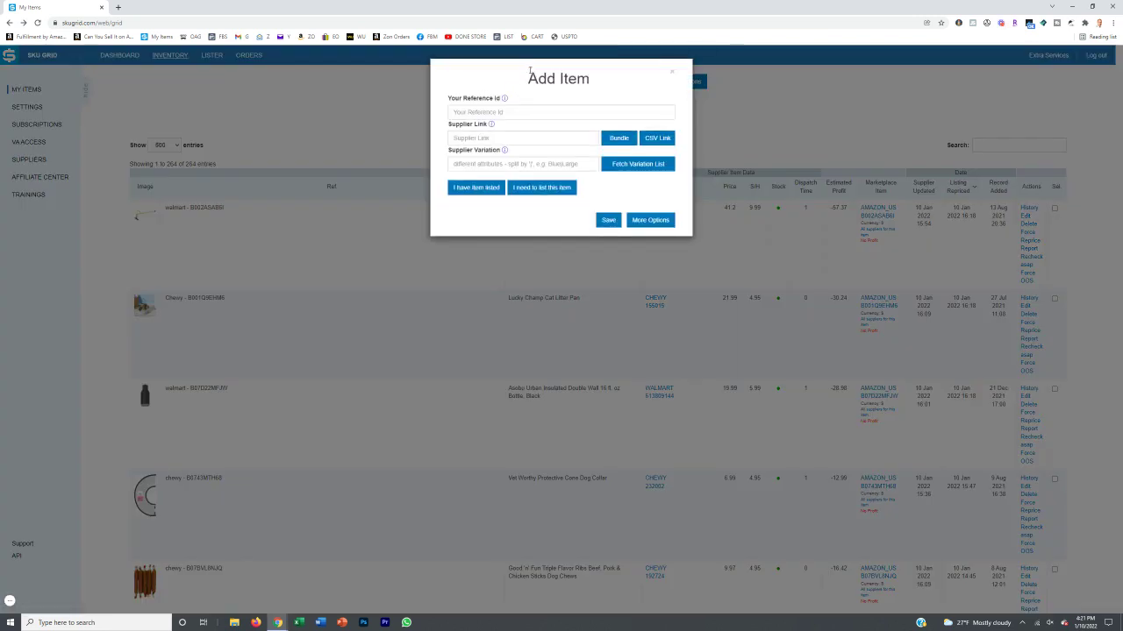
click(499, 115)
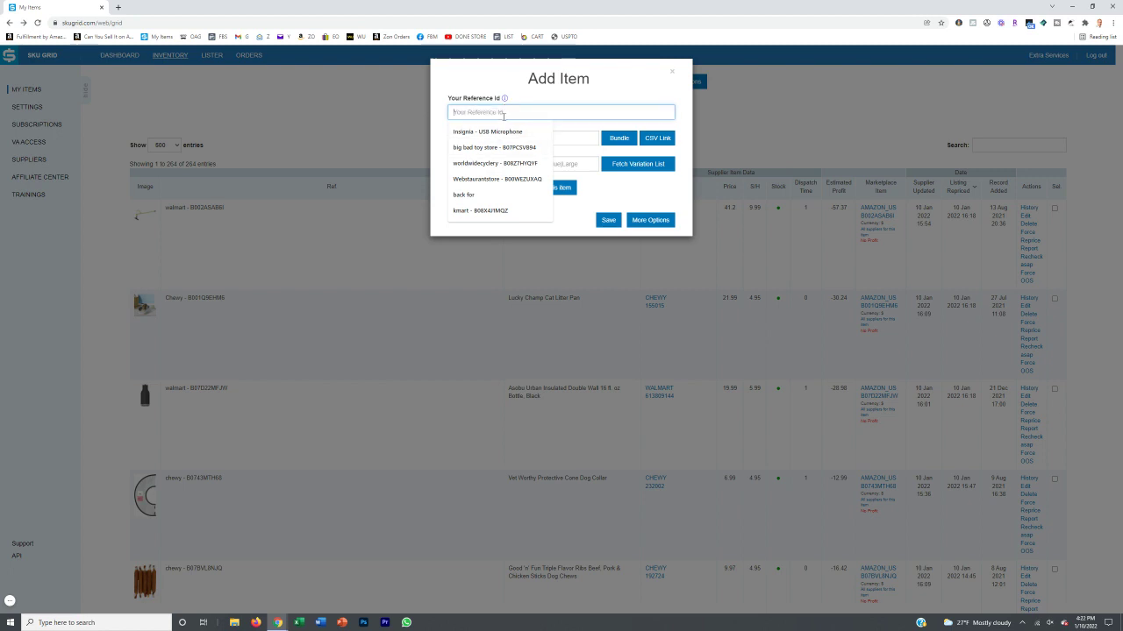
click(502, 82)
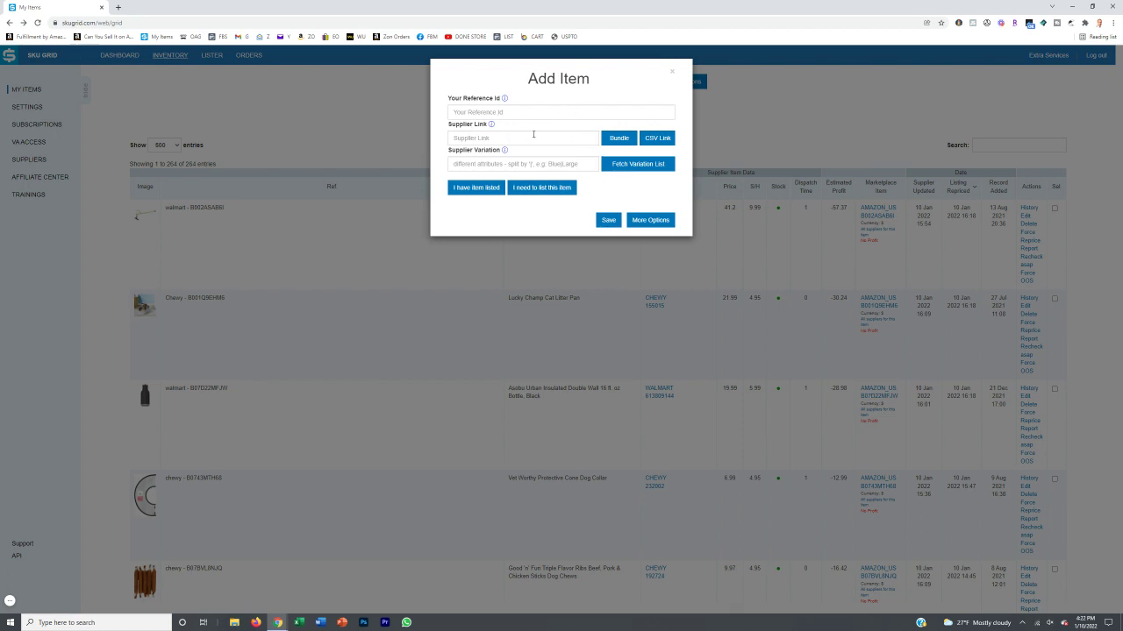
click(654, 222)
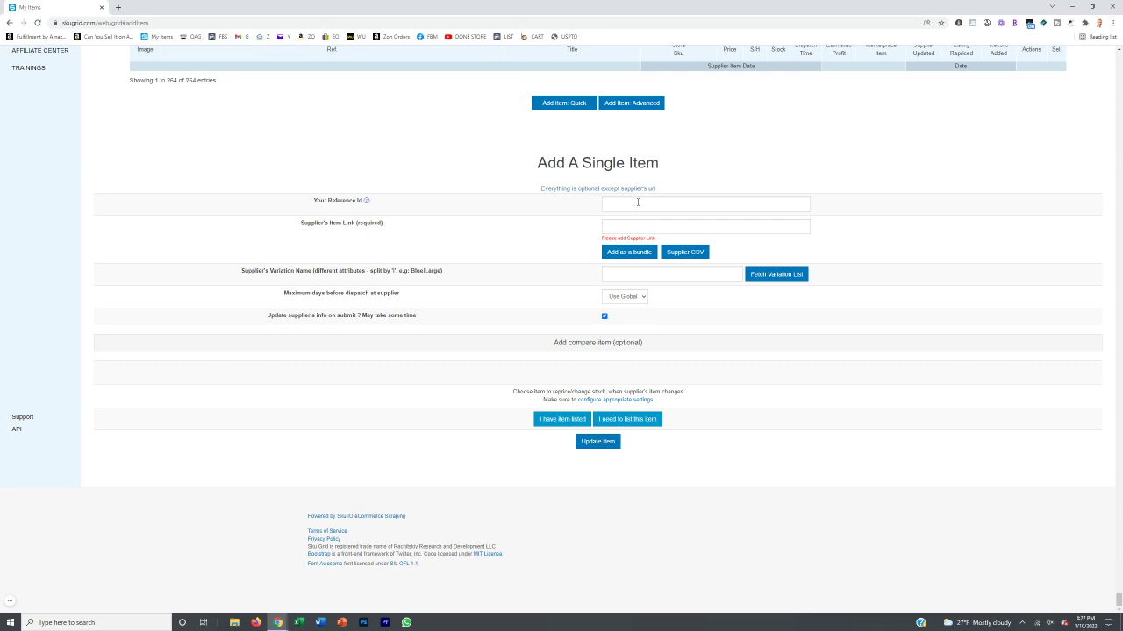
- Mark the new item as already listed and set its selling marketplace to Amazon USA (US)
click(651, 225)
click(638, 227)
click(558, 419)
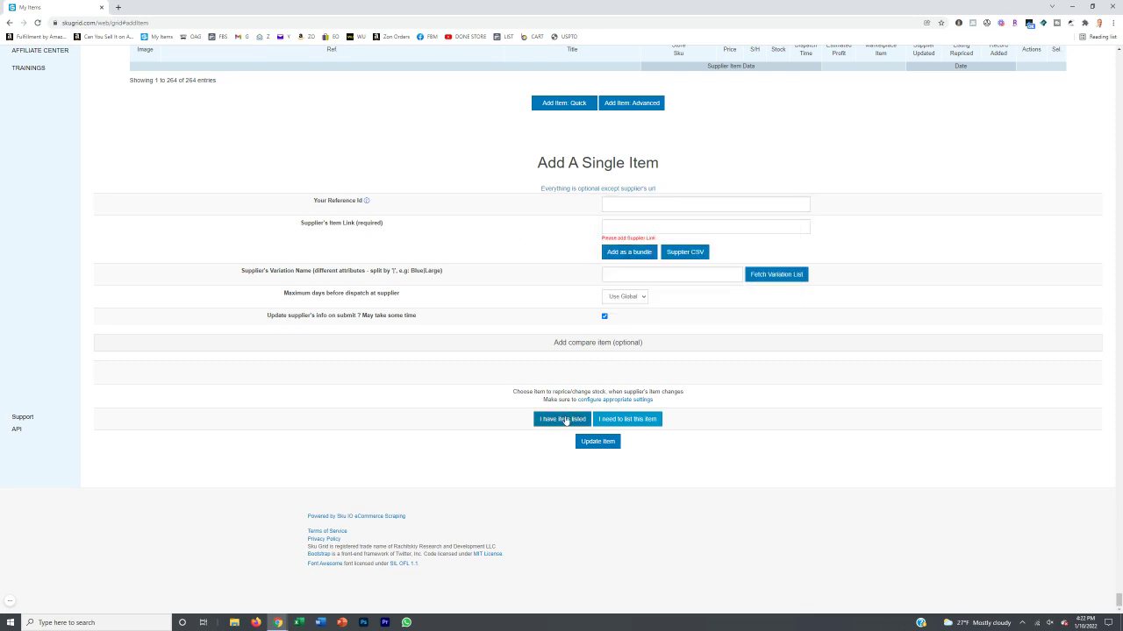
click(569, 420)
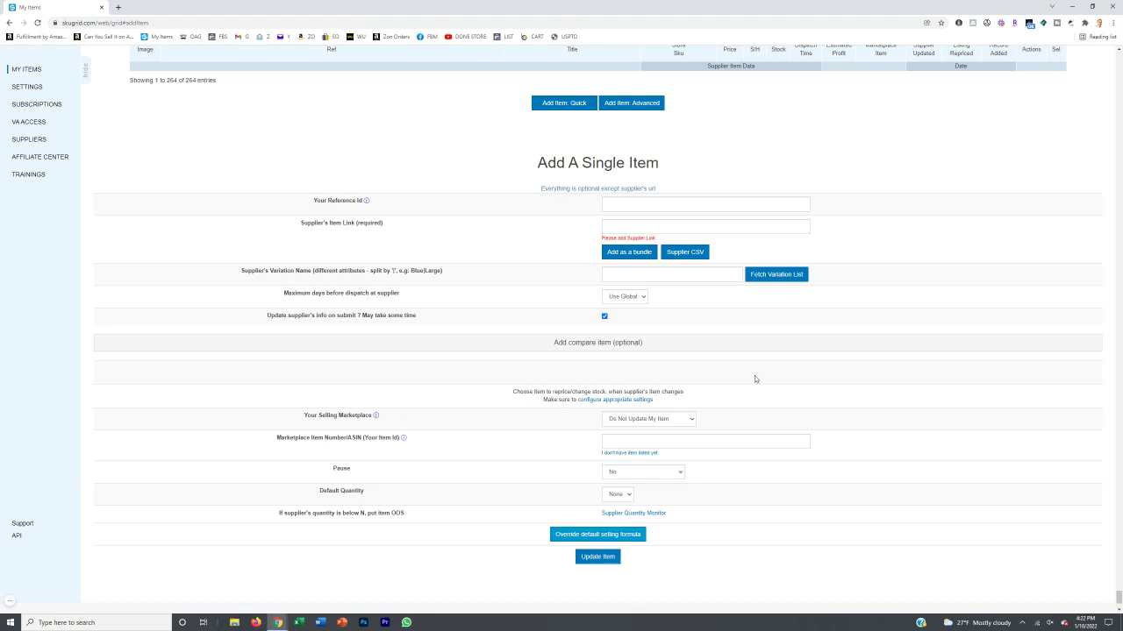
click(654, 420)
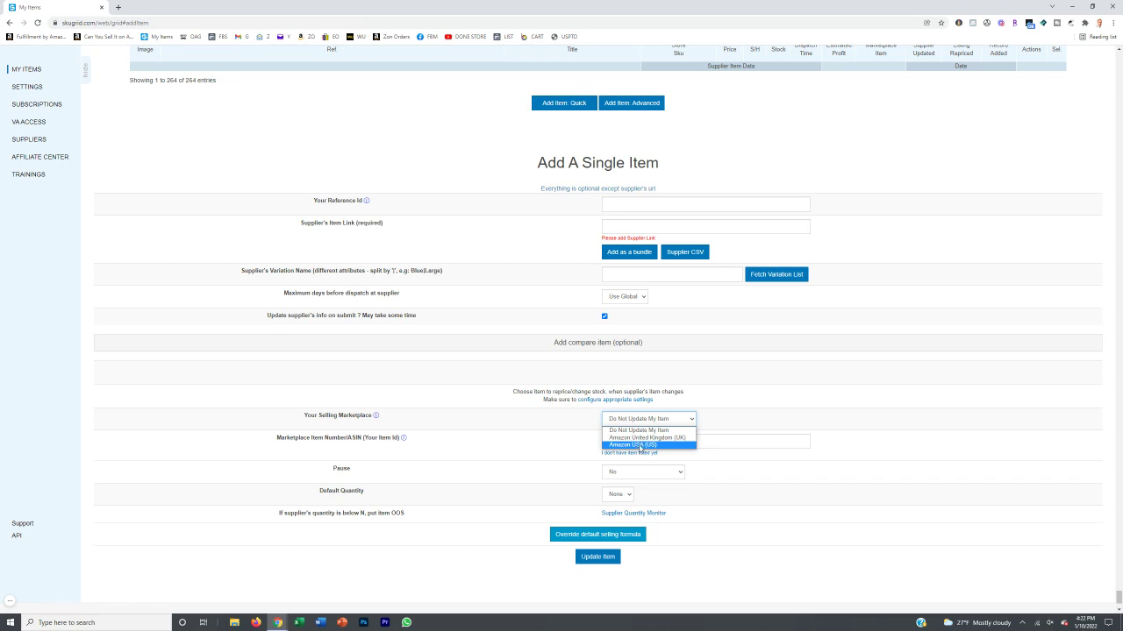
click(634, 446)
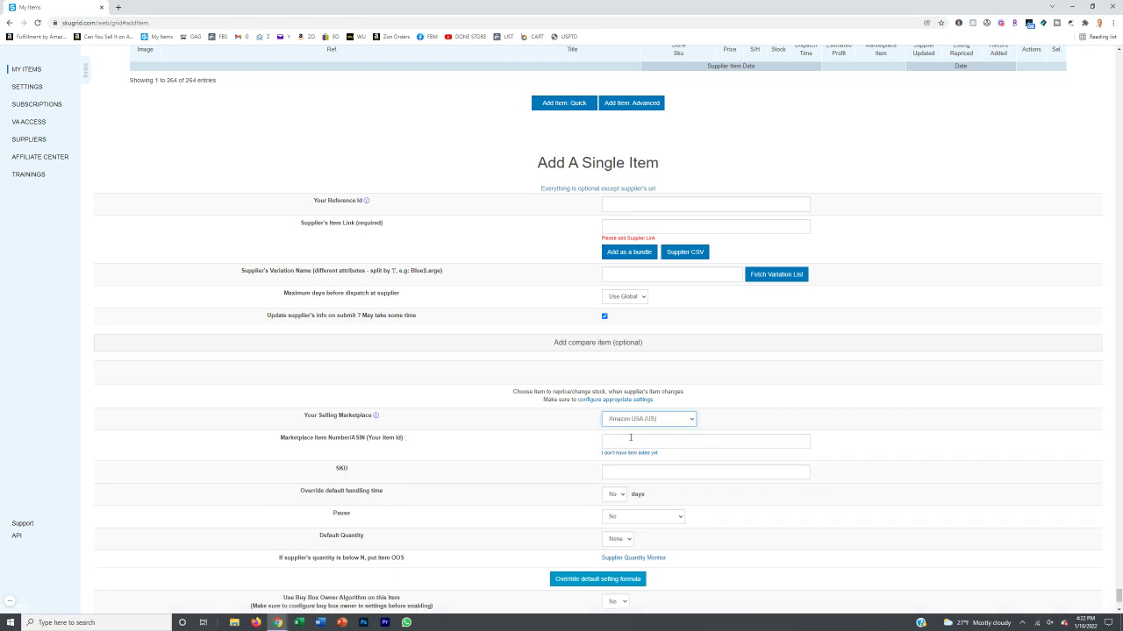
click(630, 437)
click(526, 444)
- Review the Add A Single Item form and check the saved suggestions for the reference ID
scroll(621, 472, down, 3)
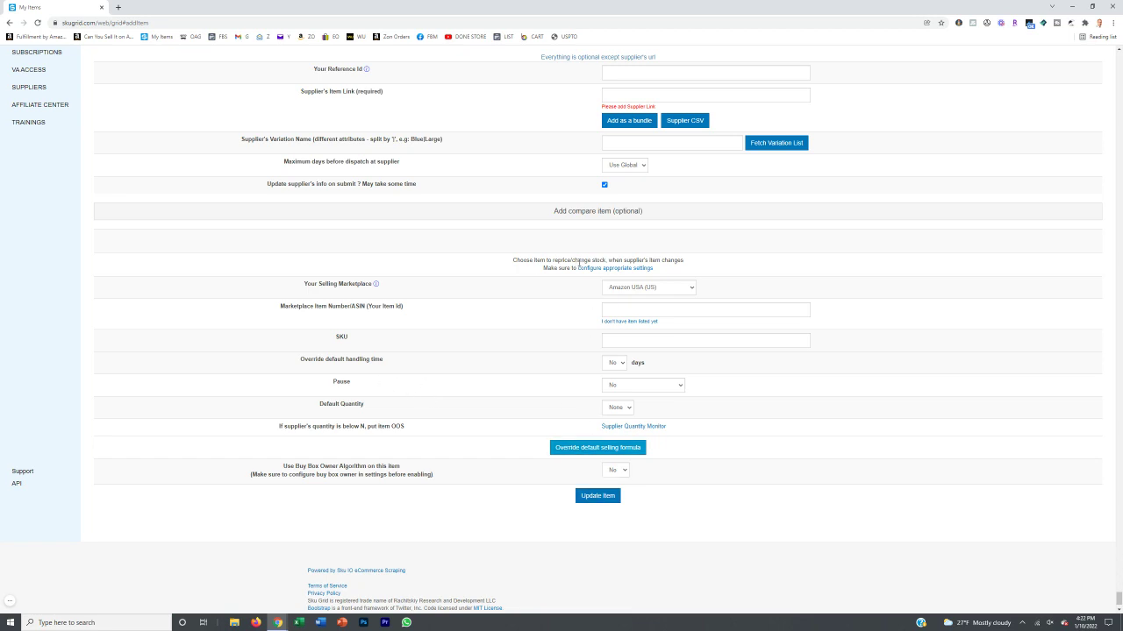
scroll(584, 182, up, 2)
click(624, 247)
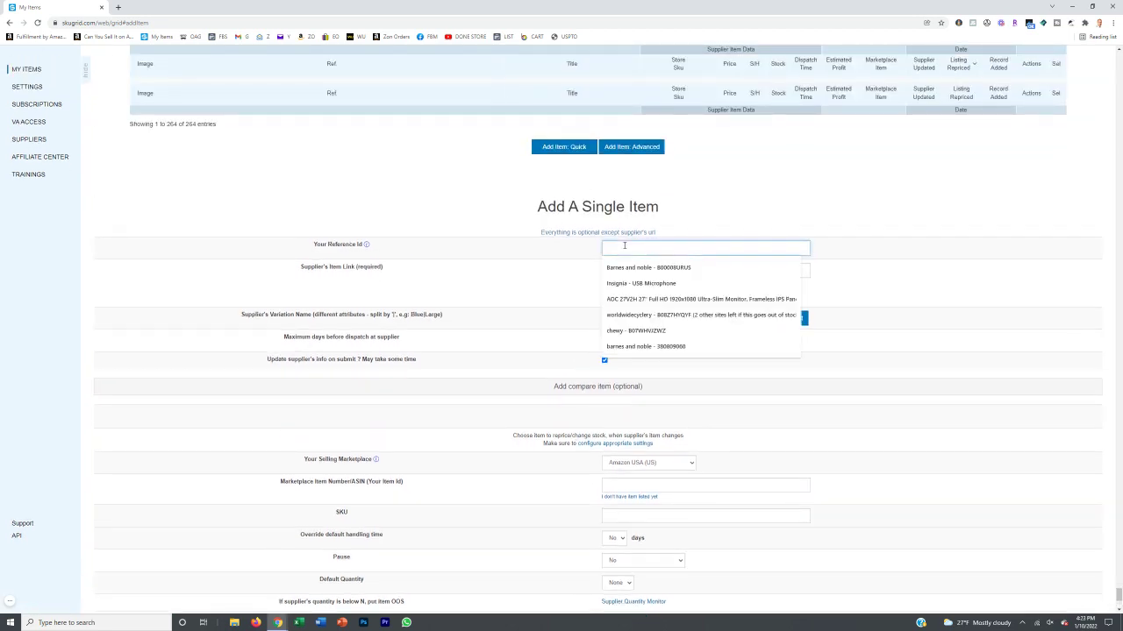
click(702, 230)
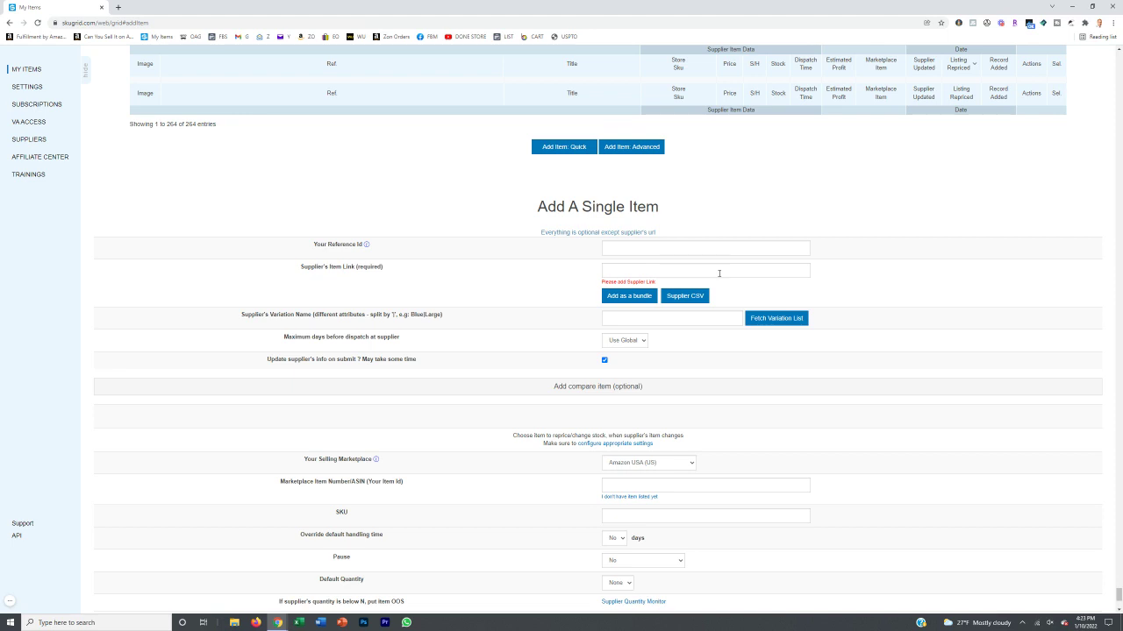
- Choose Amazon USA (US) as the new item's selling marketplace and submit the item form
scroll(577, 318, down, 3)
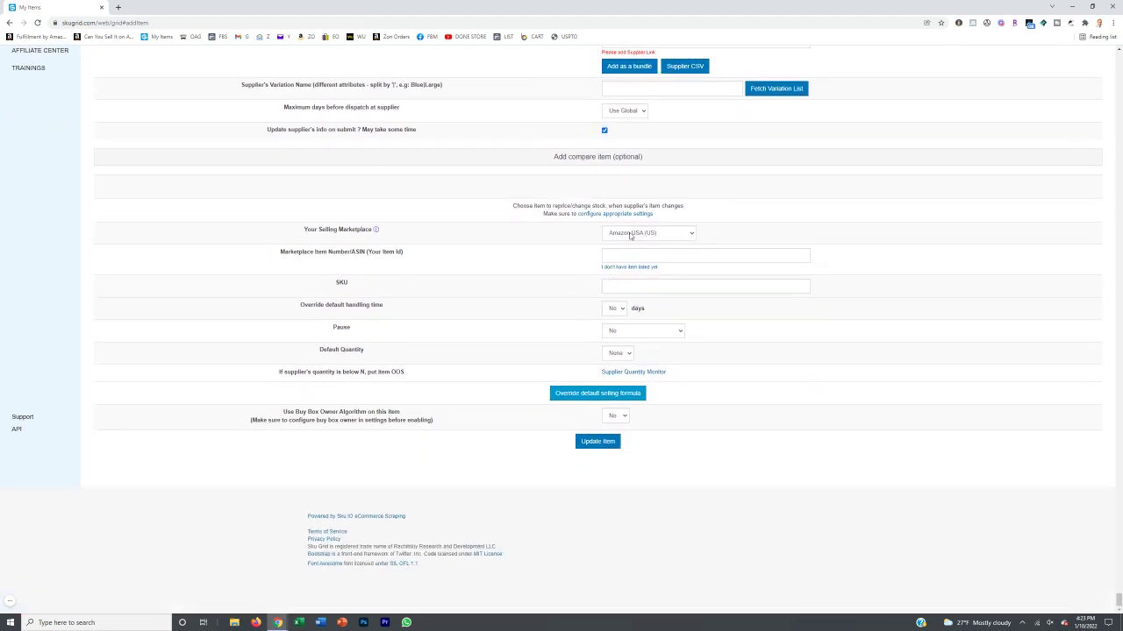
click(631, 234)
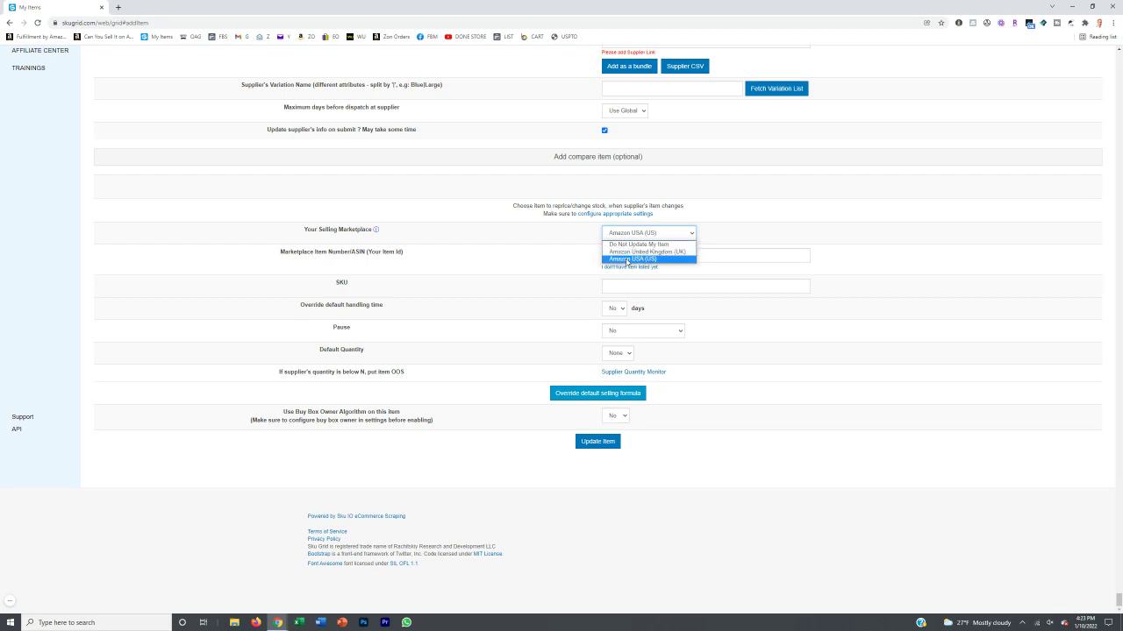
click(628, 260)
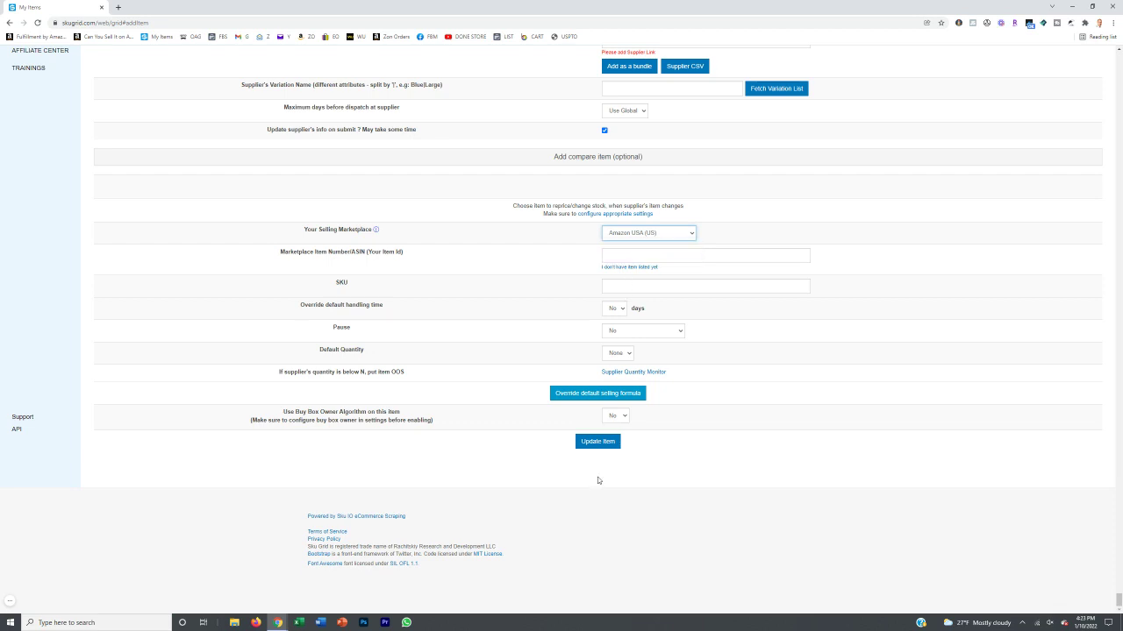
click(598, 441)
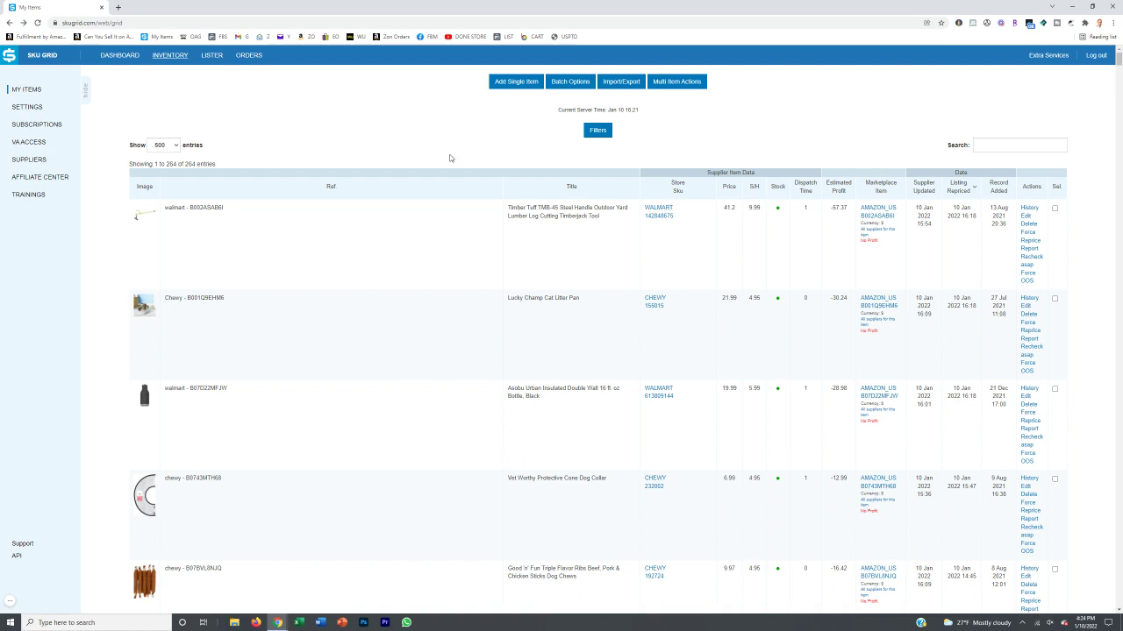
key(ctrl+f)
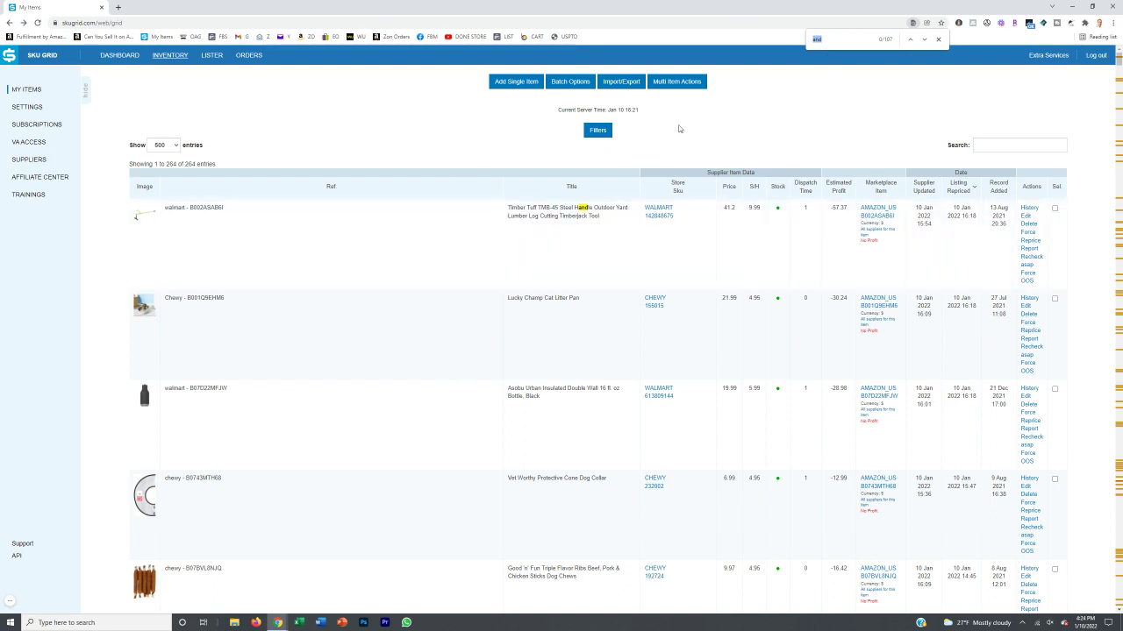
click(937, 38)
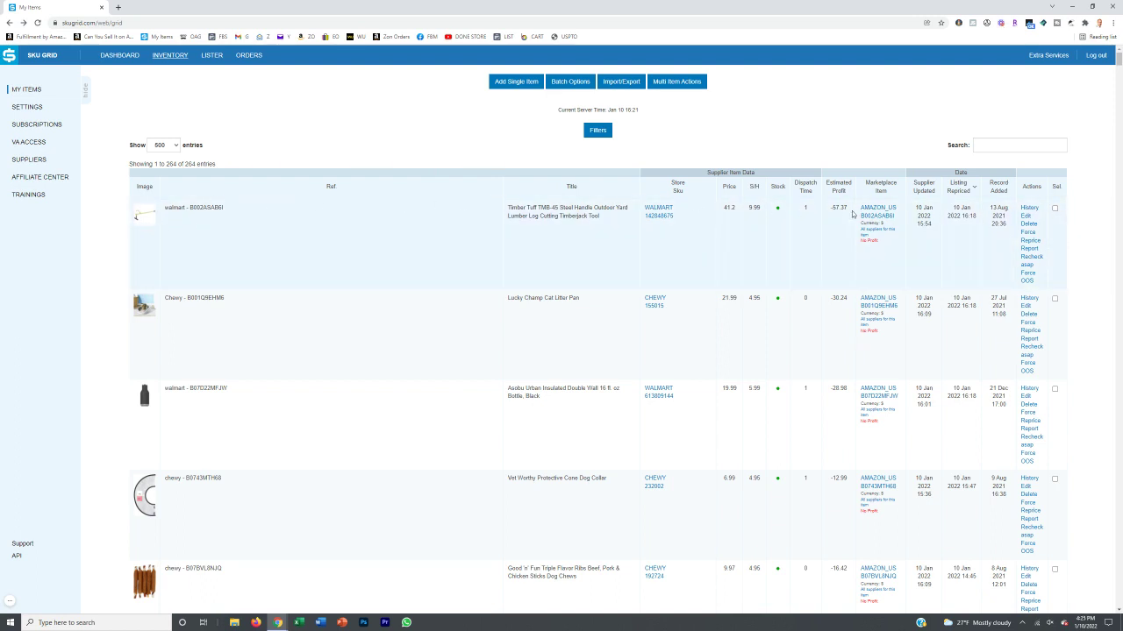
- Open the Timber Tuff log cutting Timberjack item for editing and set its Pause option to Pause Checks & Updates
click(1024, 218)
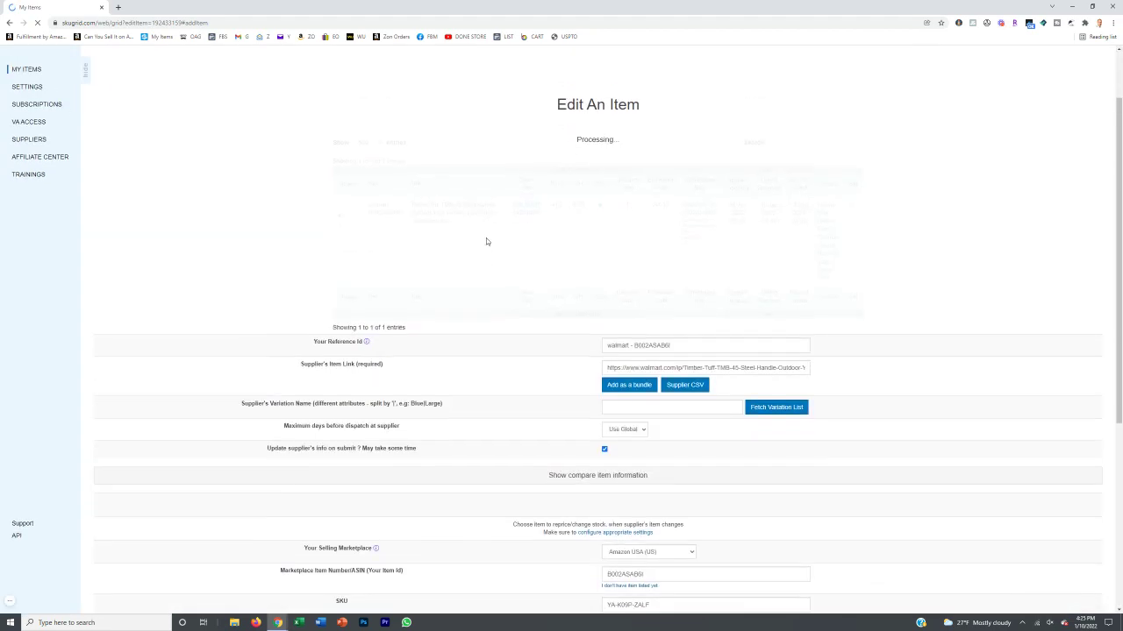
scroll(687, 383, down, 2)
scroll(573, 358, down, 3)
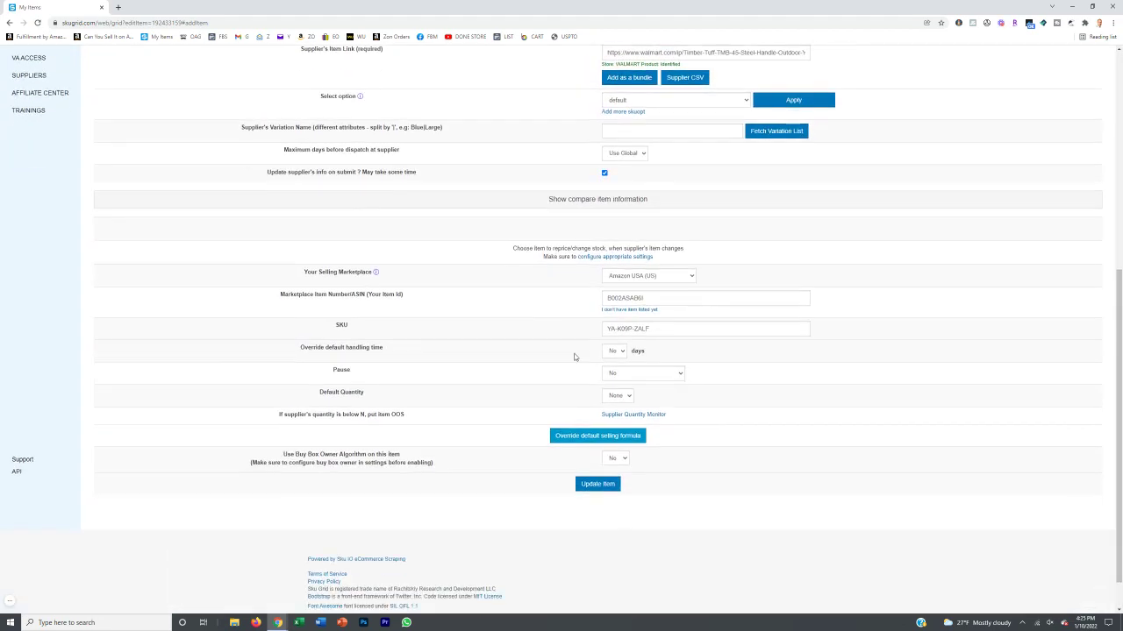
scroll(557, 277, down, 1)
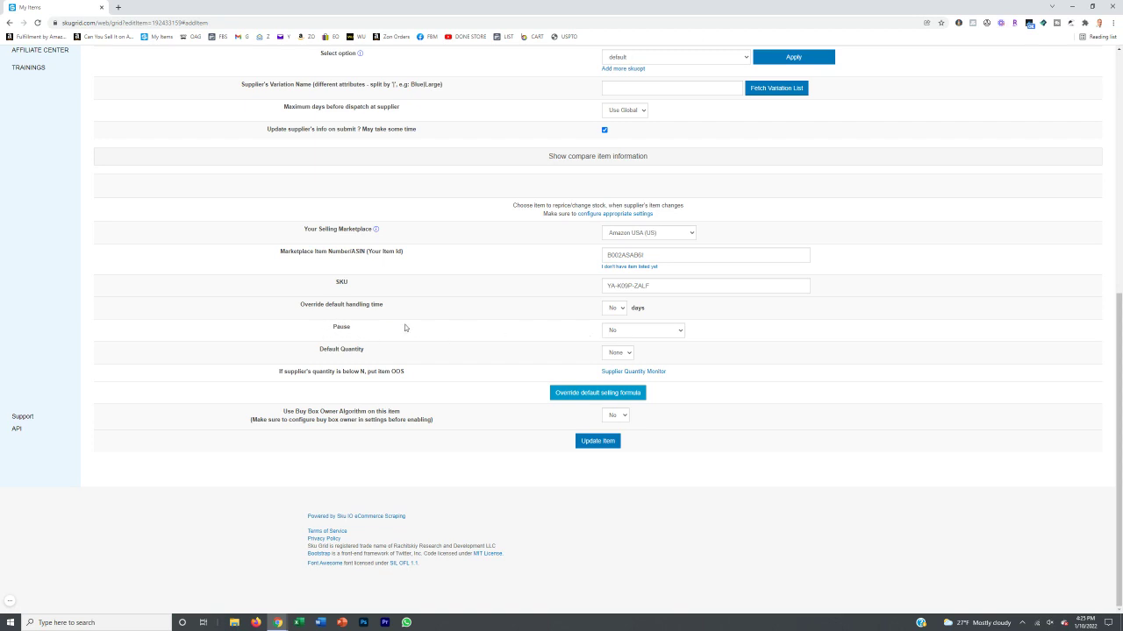
click(612, 334)
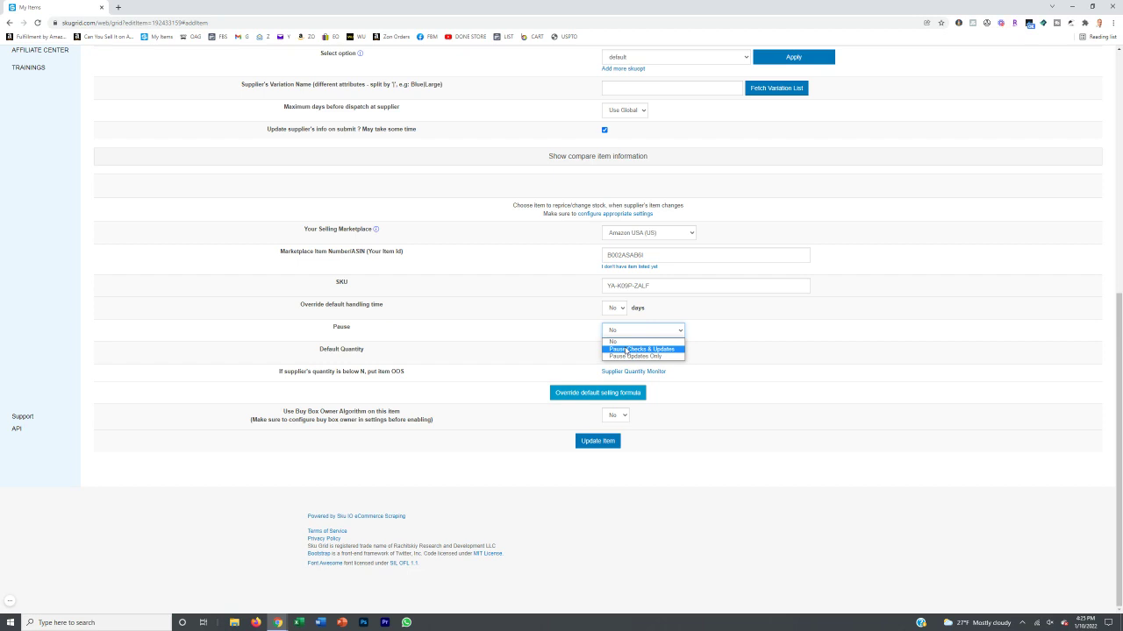
click(626, 349)
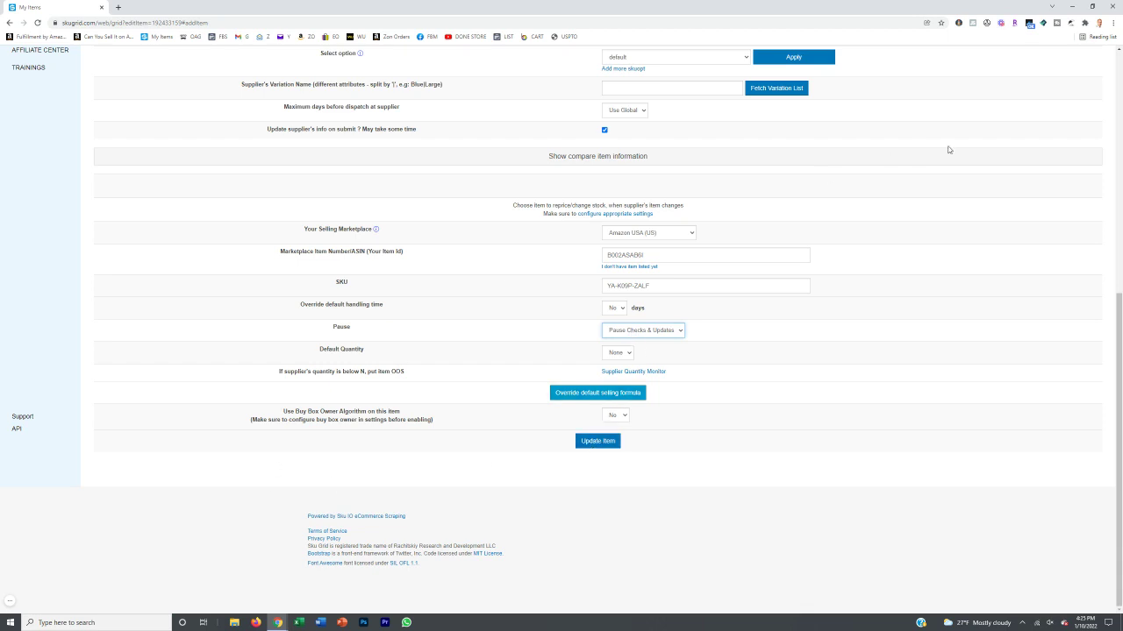
- Return to the inventory without saving and reopen the Timber Tuff Timberjack item for editing
click(10, 23)
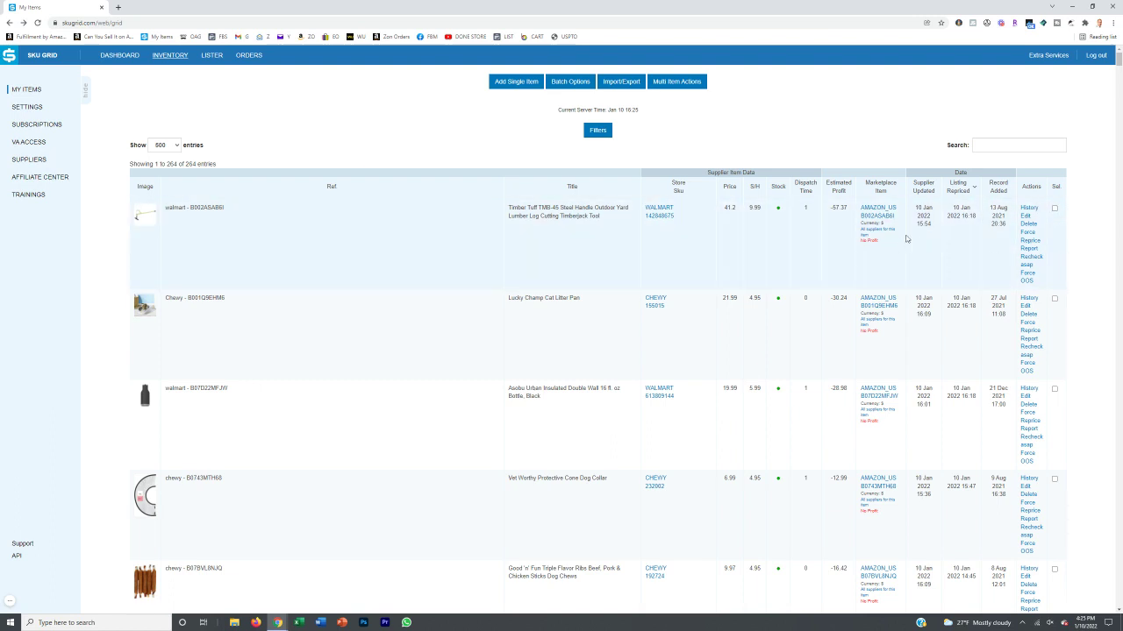
click(1025, 218)
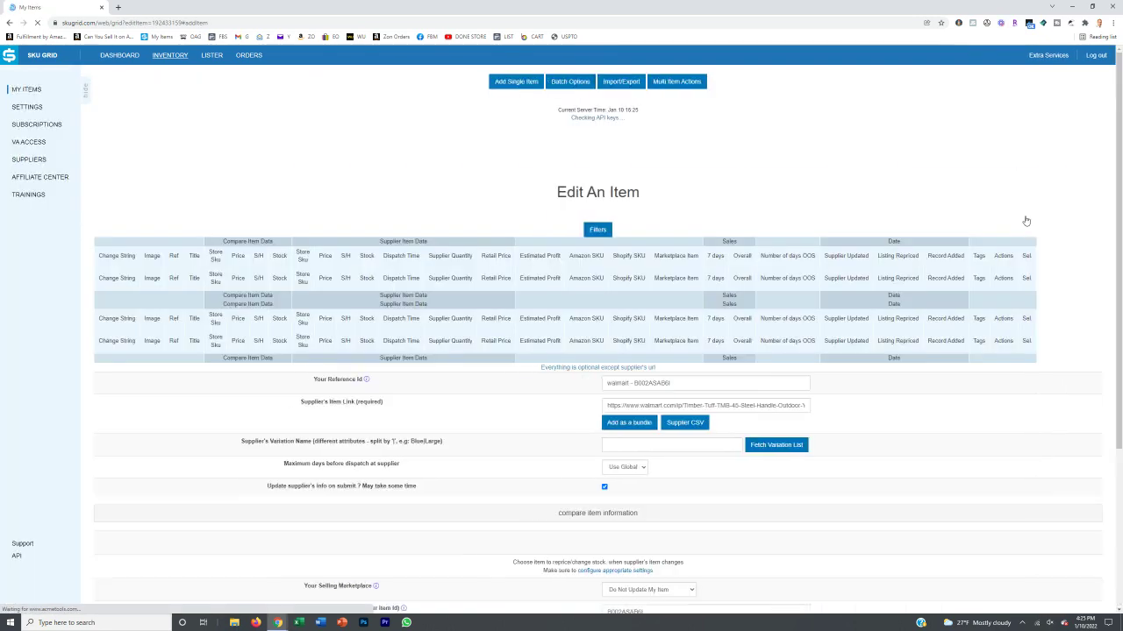
scroll(438, 290, down, 10)
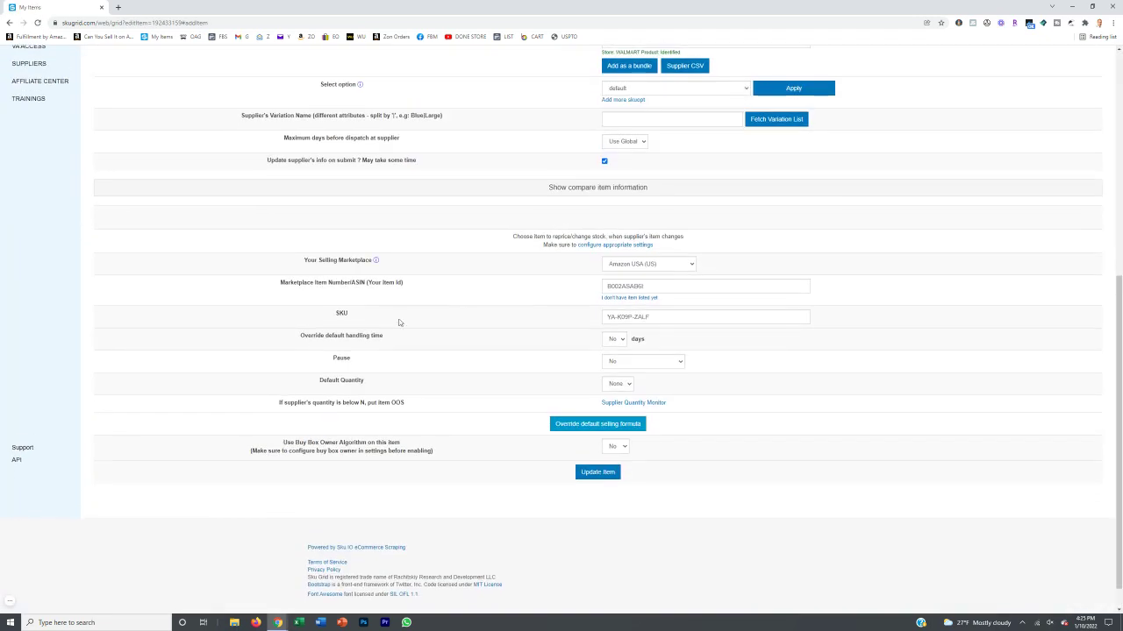
- Set the Timber Tuff item's Pause option to Pause Checks & Updates, restore it to No, and return to the item's summary row
click(682, 361)
click(665, 380)
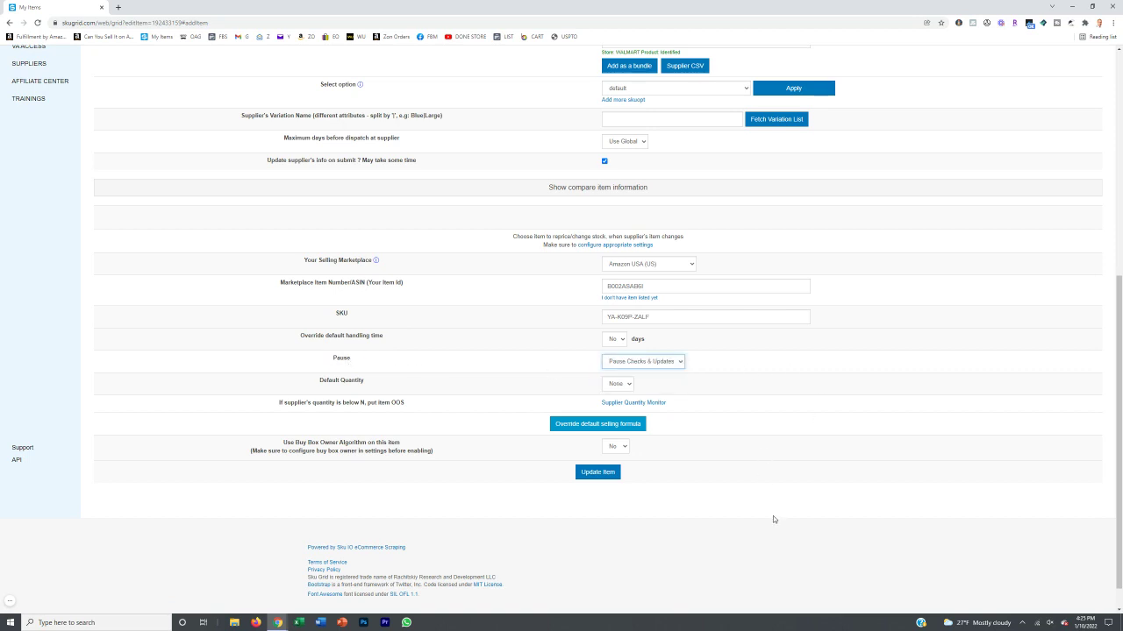
click(681, 362)
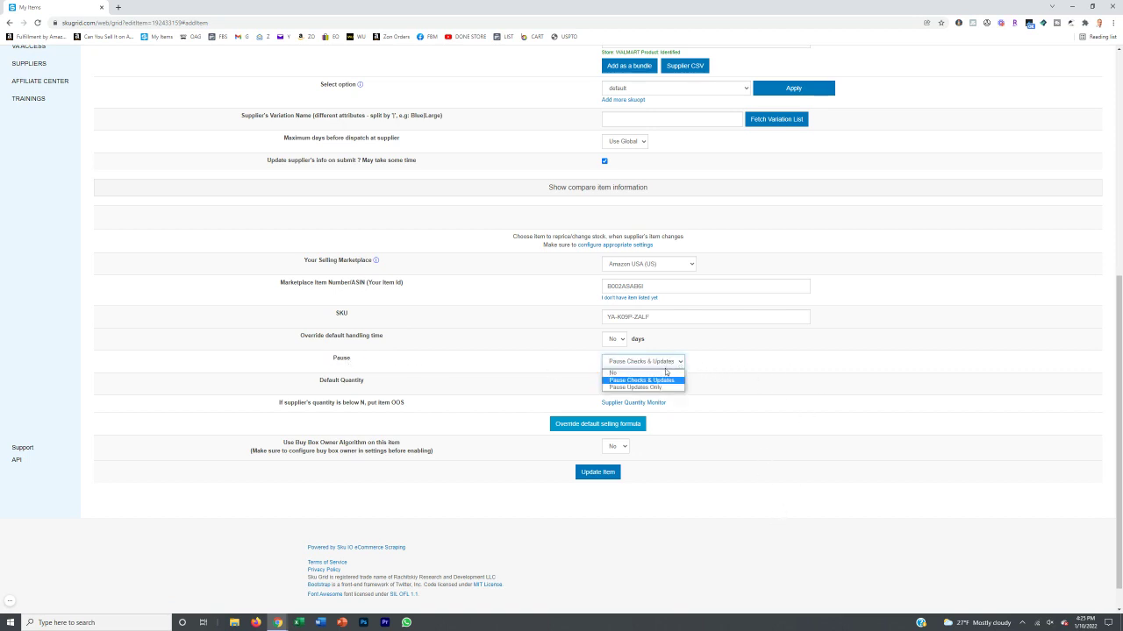
click(662, 373)
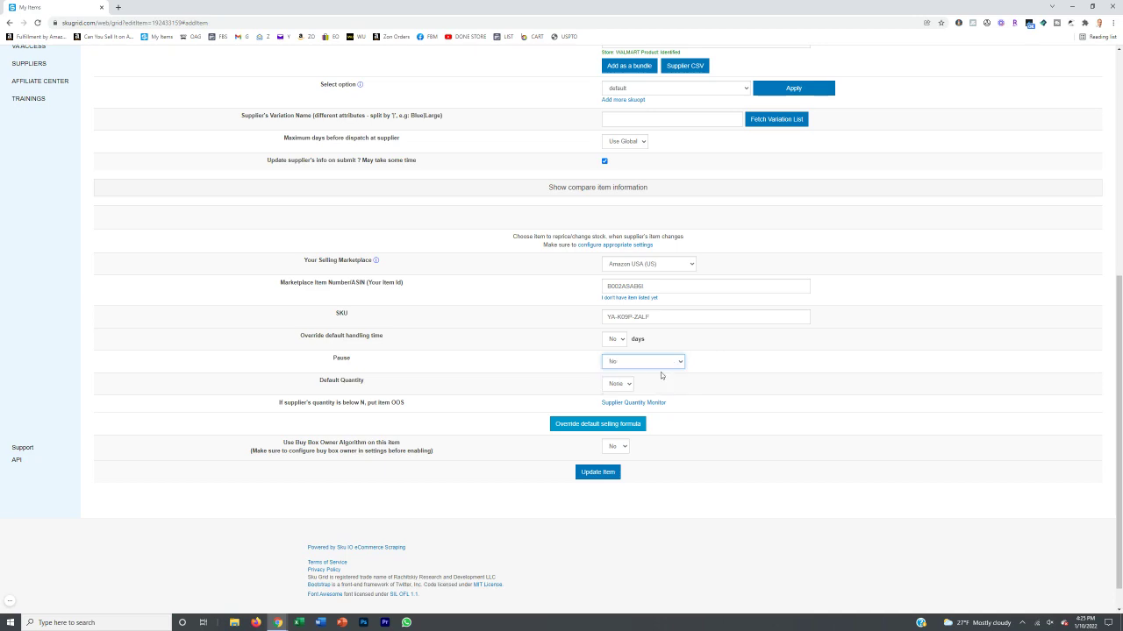
click(593, 511)
scroll(556, 371, up, 5)
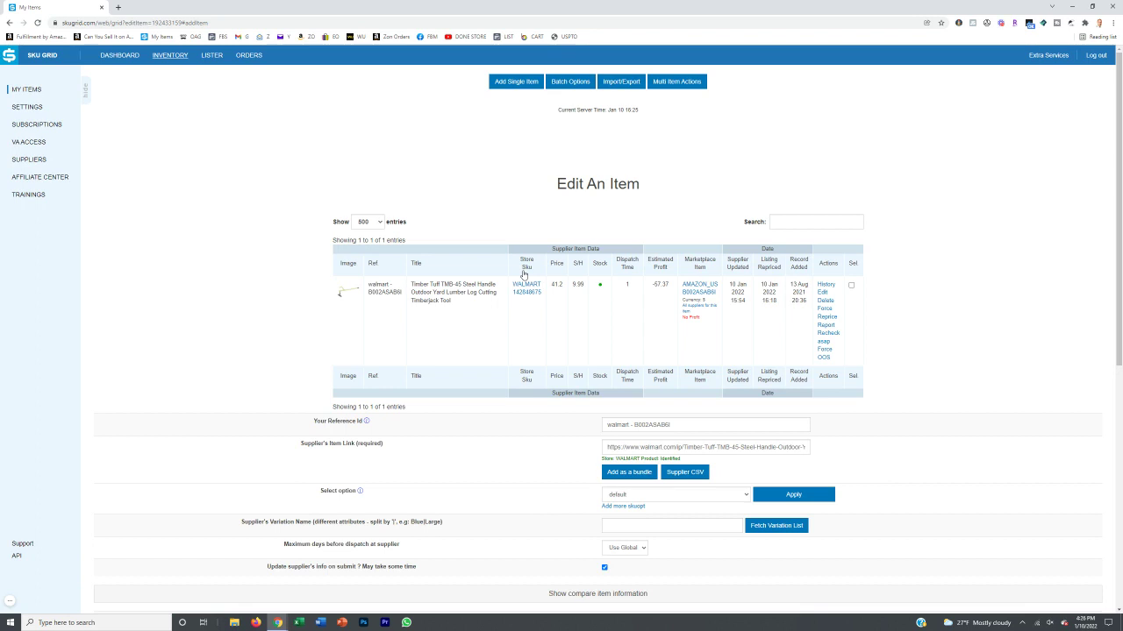